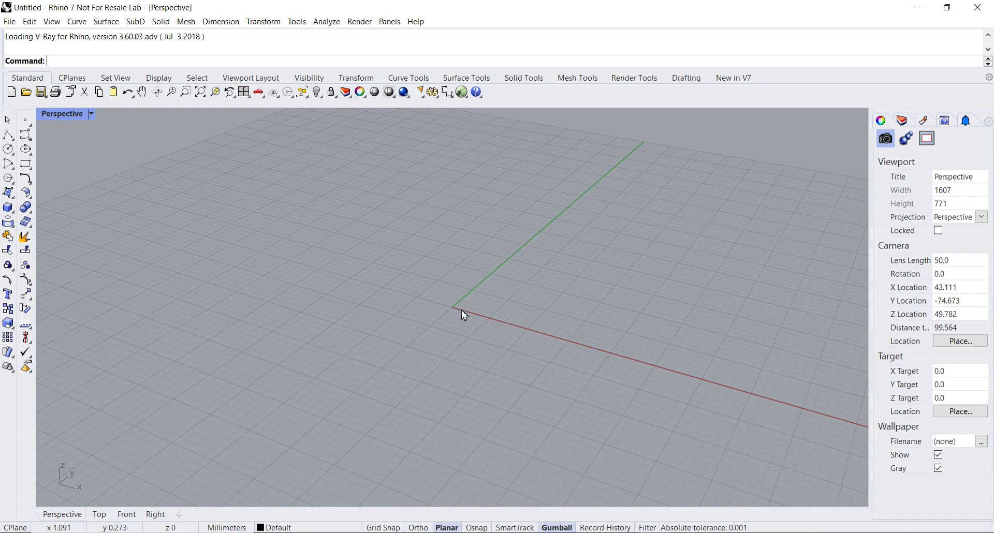
Import helmet.stl from D:\A as a millimetre mesh with the default 22.5° weld angle.
click(9, 23)
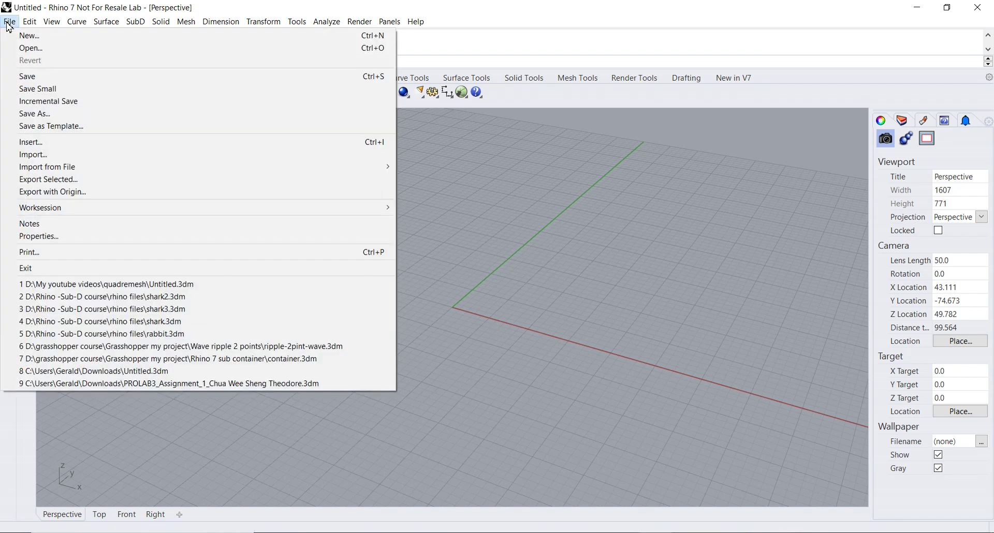
click(32, 155)
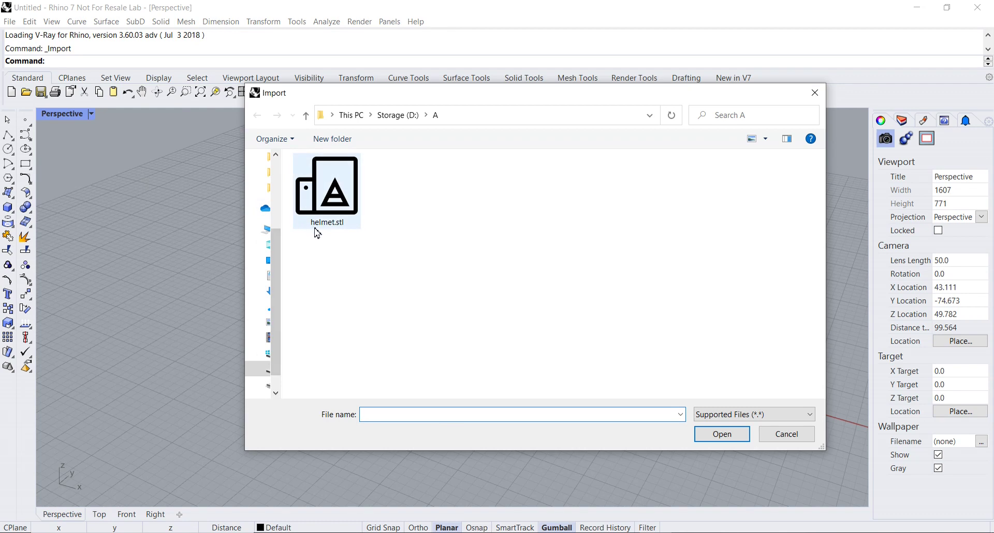
click(321, 226)
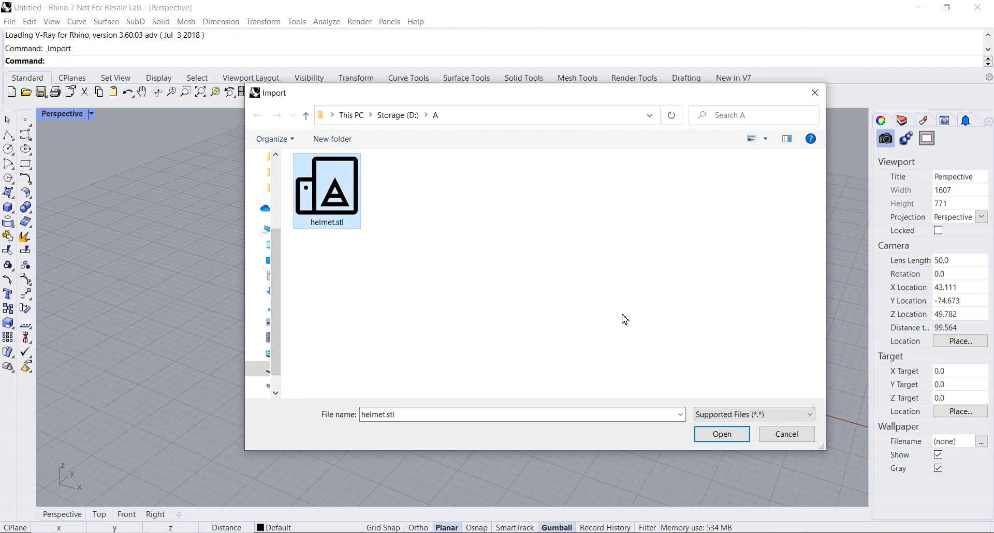
click(727, 439)
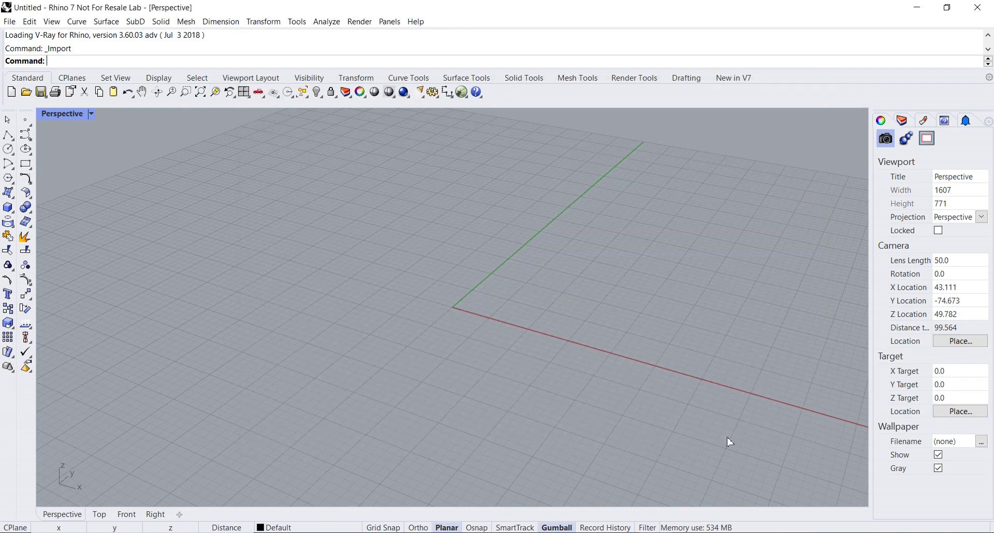
click(450, 334)
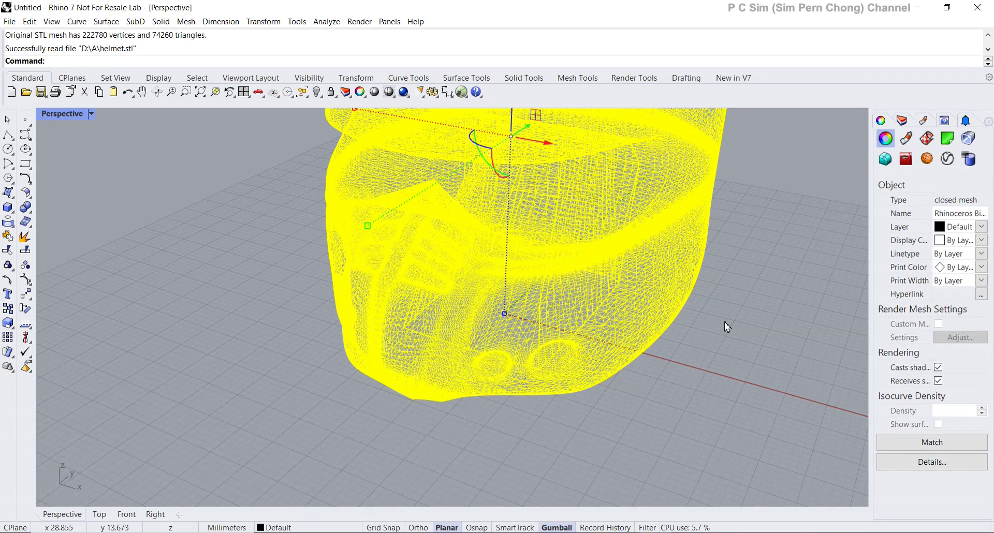
Switch the Perspective viewport to Shaded display and deselect the helmet mesh.
right_drag(725, 311, 692, 366)
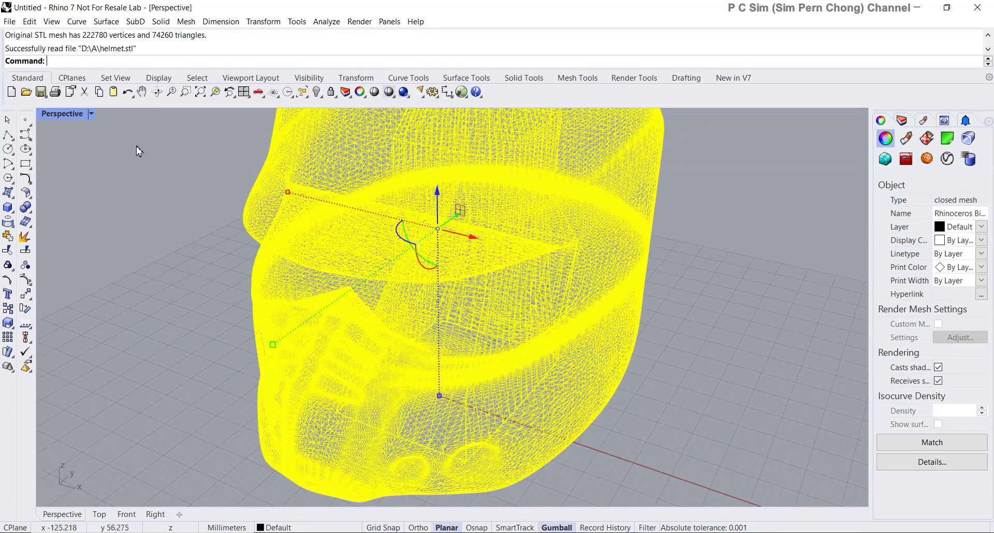
click(91, 114)
click(129, 165)
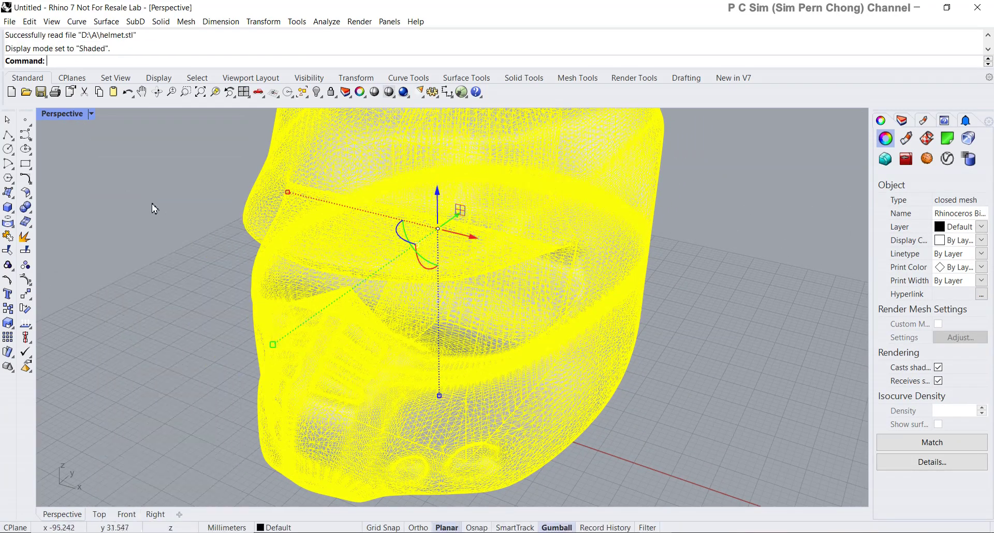
click(156, 210)
Zoom and orbit around the shaded helmet to inspect its dense triangle mesh.
scroll(166, 189, up, 10)
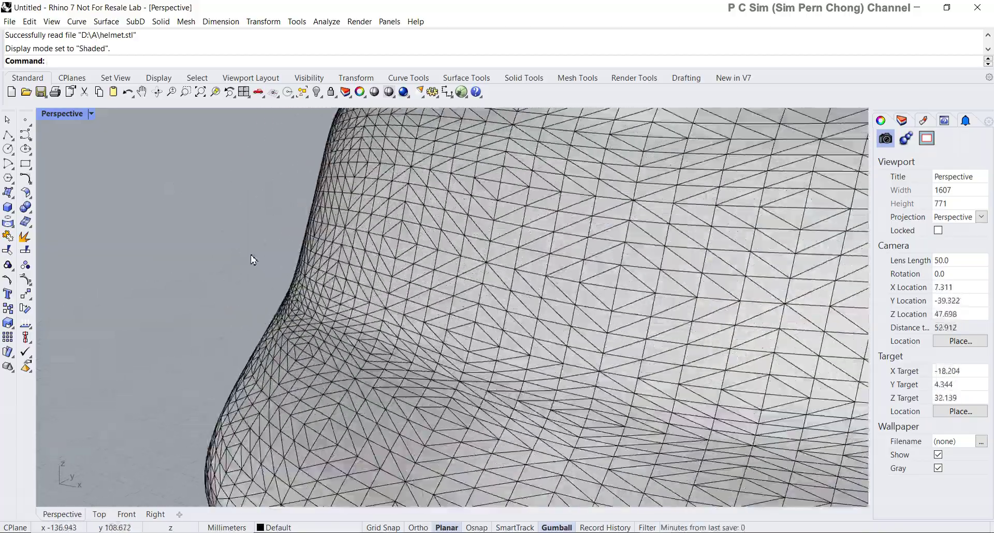
scroll(252, 258, down, 5)
right_drag(252, 259, 289, 244)
scroll(328, 260, down, 2)
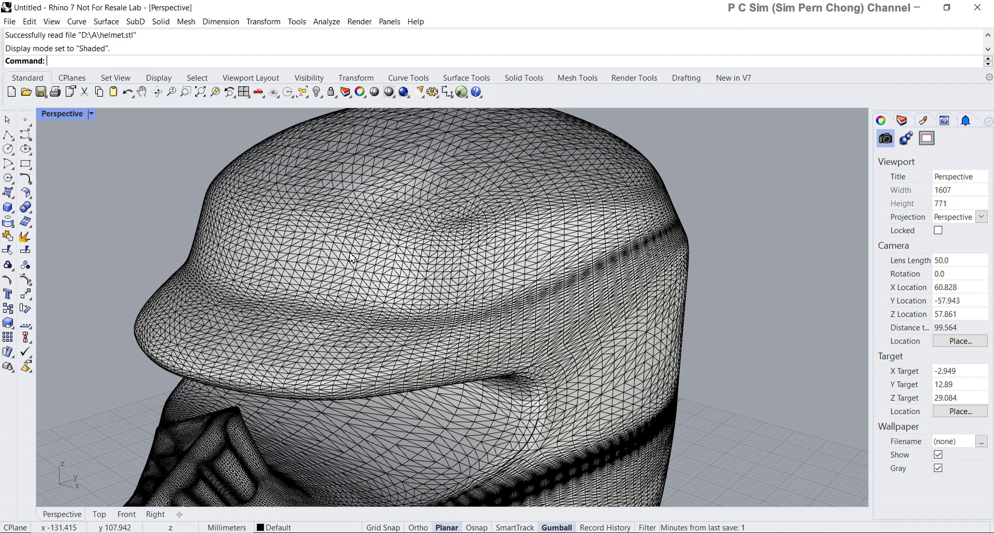
scroll(351, 258, down, 2)
right_drag(654, 314, 703, 316)
scroll(673, 326, up, 4)
scroll(665, 326, down, 3)
scroll(700, 311, up, 1)
scroll(694, 300, down, 2)
scroll(655, 318, up, 2)
scroll(654, 317, down, 2)
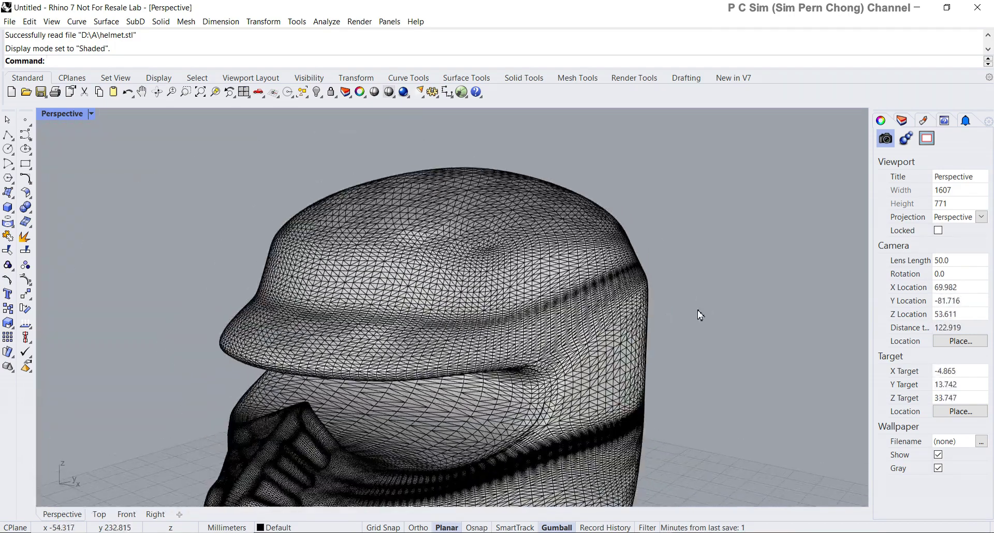
click(729, 79)
Tear off the SubD tools from New in V7 and run QuadRemesh on the helmet mesh.
click(23, 92)
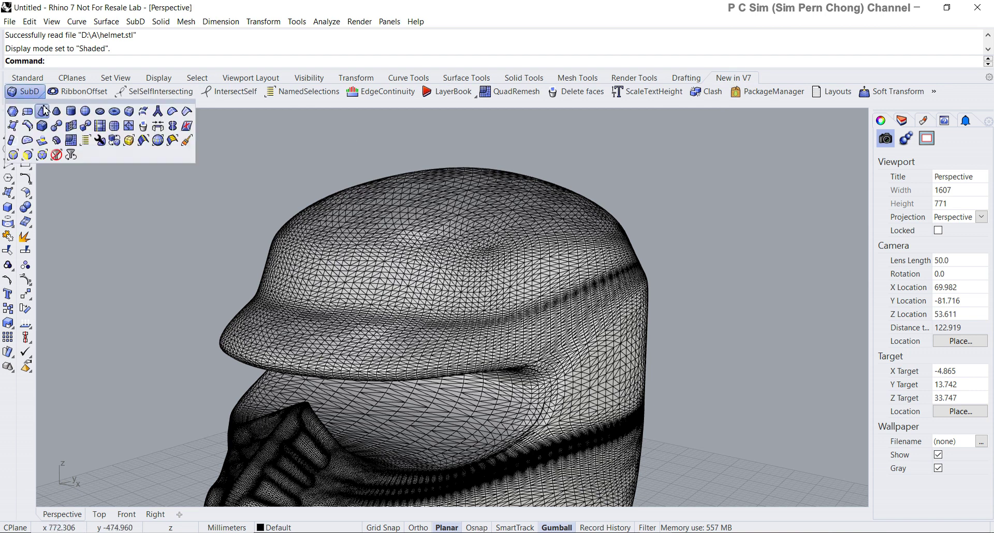
drag(45, 107, 643, 174)
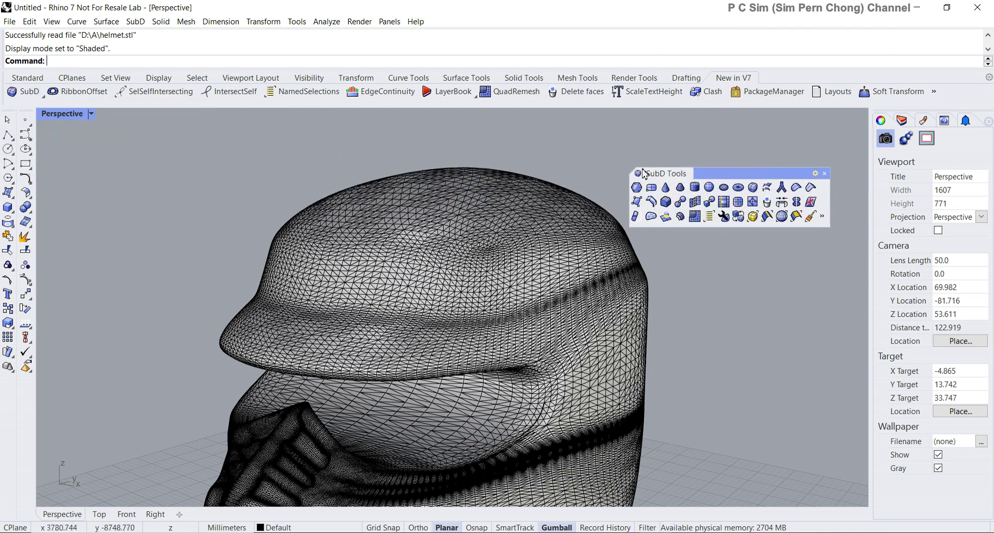
shift+right_drag(731, 294, 593, 299)
click(695, 217)
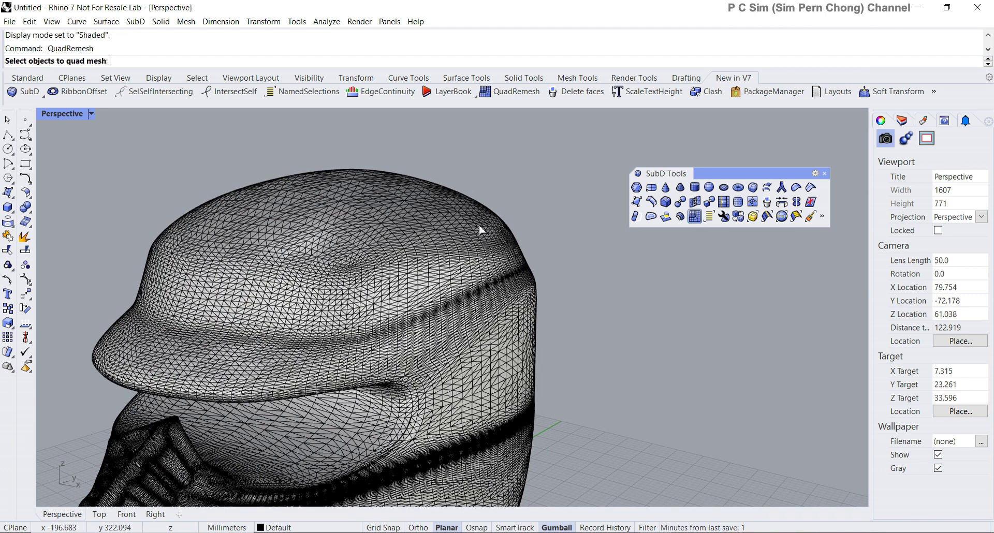
click(480, 230)
Open Quad Remesh Detailed Options (2000 quads, 50% adaptive size) and reposition the dialog.
key(Return)
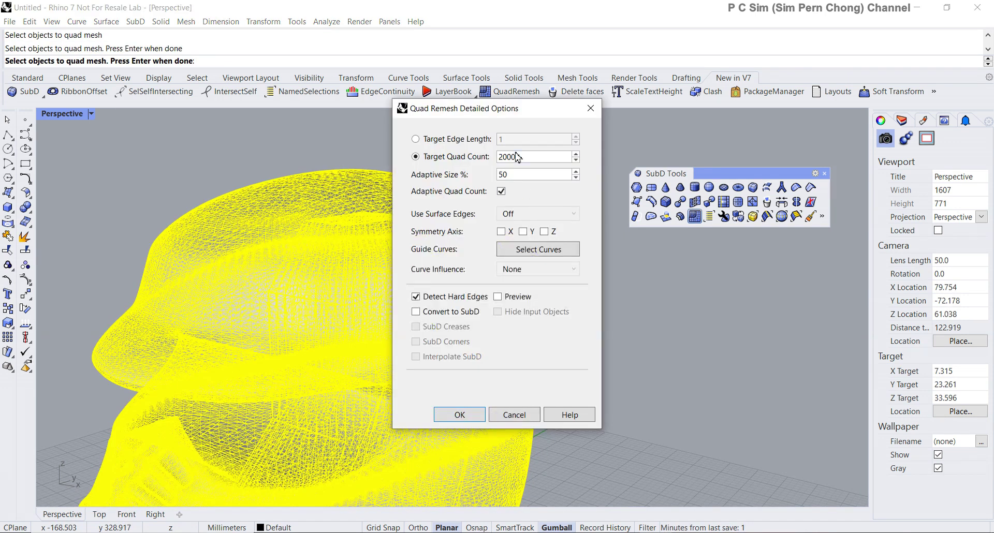
drag(505, 111, 487, 136)
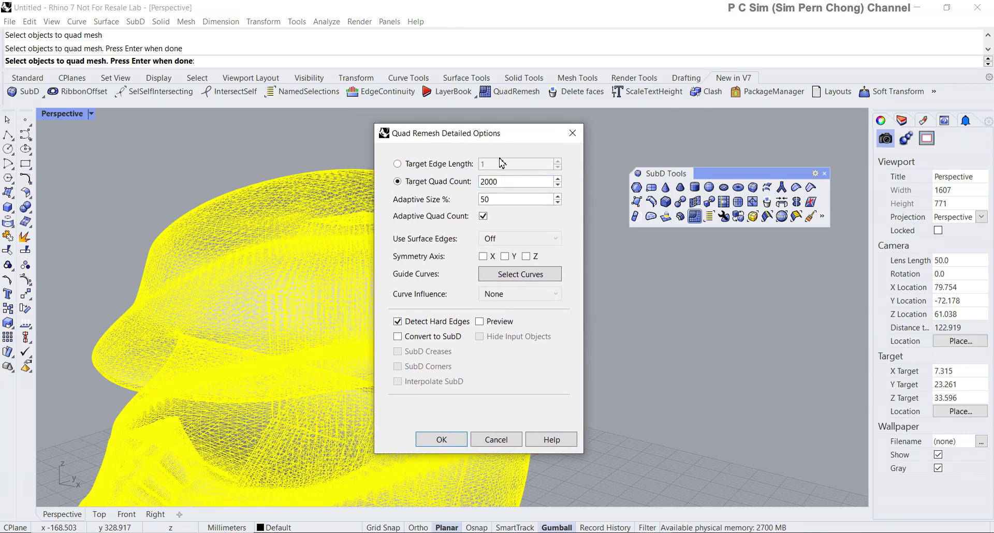
drag(491, 136, 491, 153)
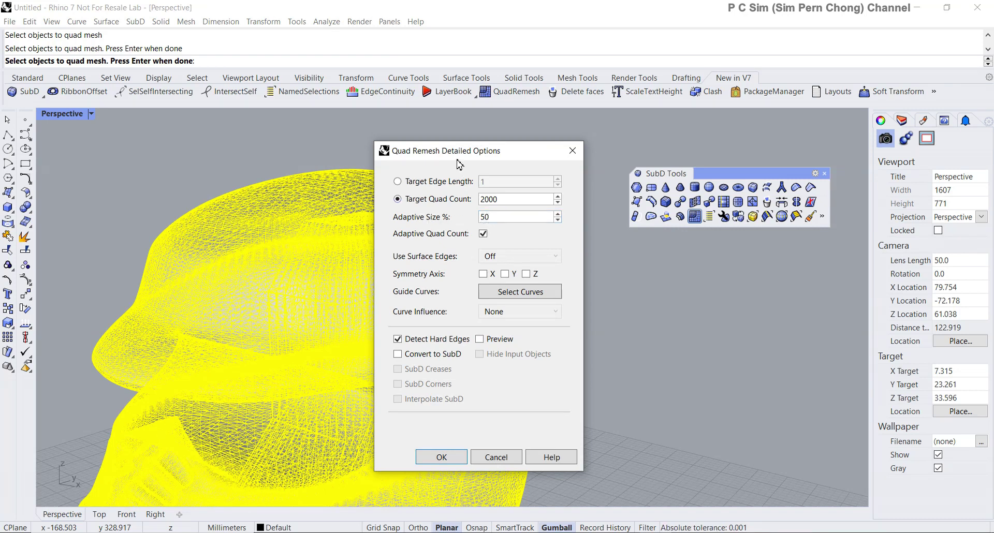
drag(457, 159, 492, 168)
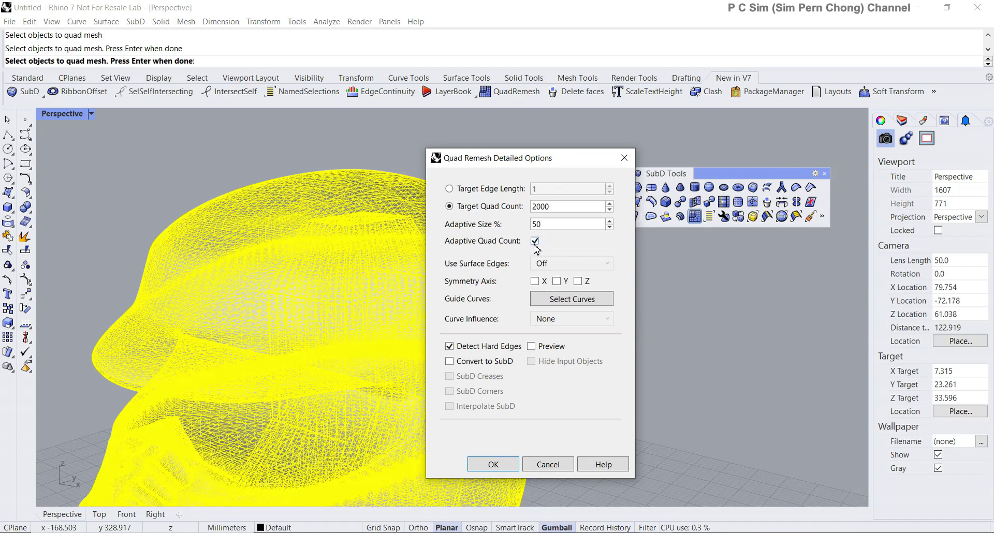
drag(525, 162, 484, 129)
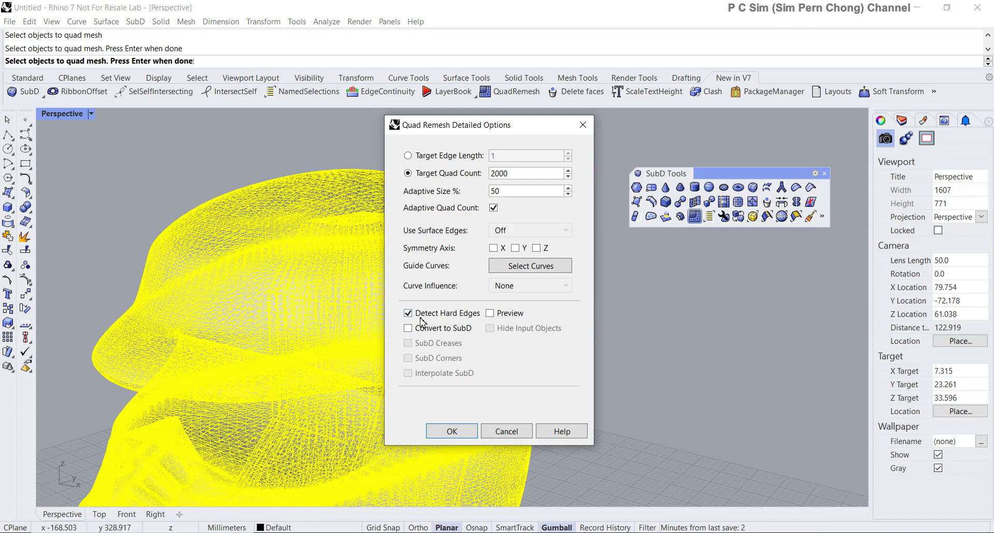
Enable Preview and Hide Input Objects in the quad remesh options.
click(491, 314)
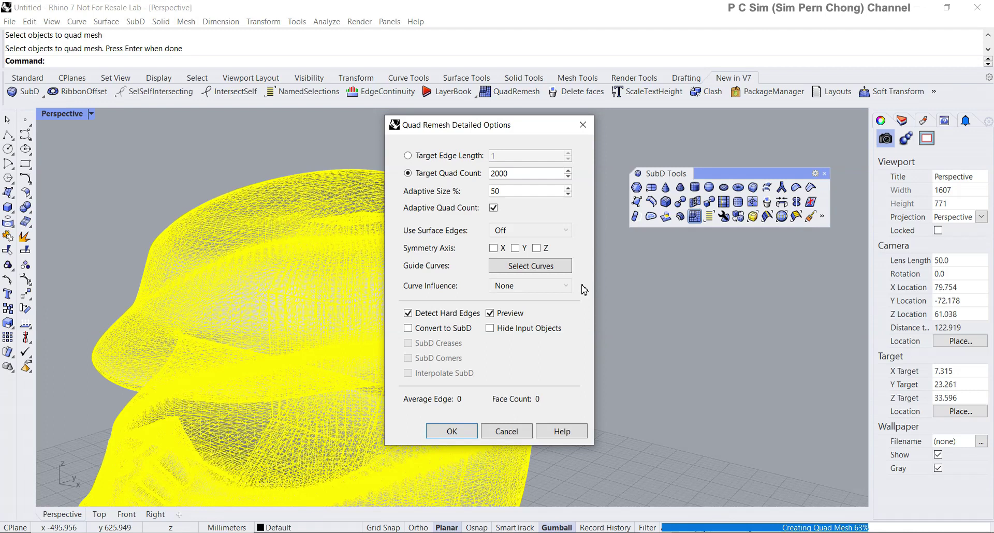
click(490, 330)
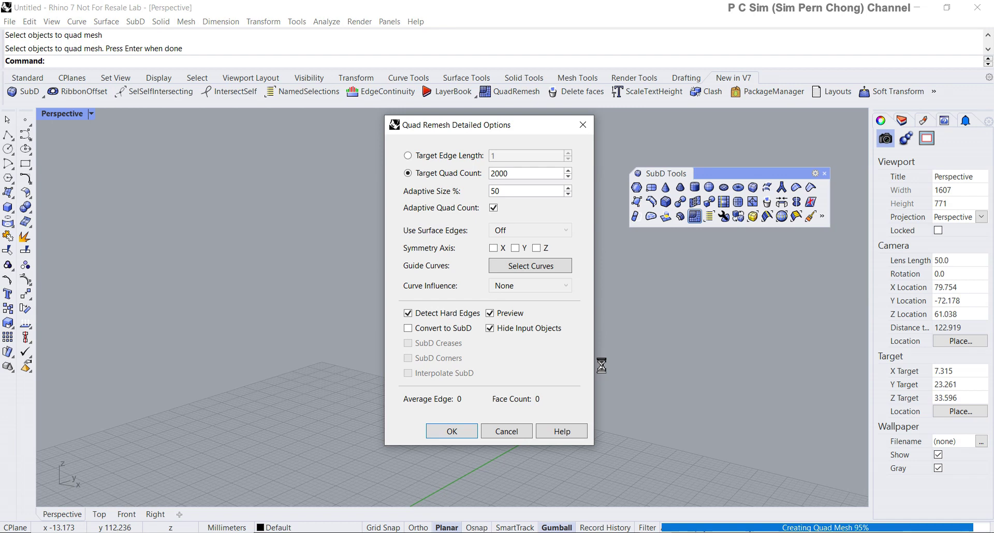
Move the dialog aside and examine the 3331-face, 2.2 mm-edge preview from the front.
drag(487, 139, 604, 180)
right_drag(385, 334, 341, 323)
scroll(386, 334, up, 5)
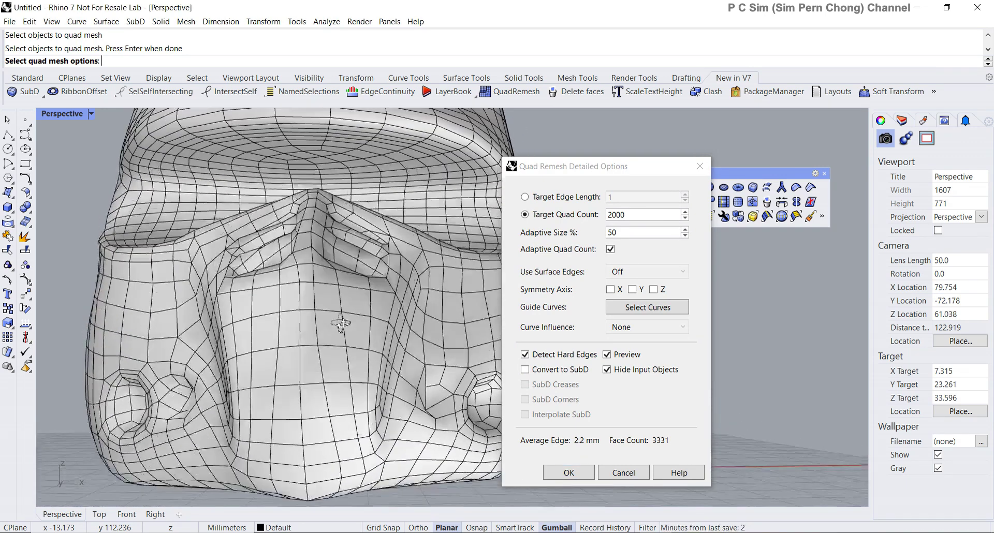
scroll(342, 327, down, 5)
scroll(338, 341, up, 3)
scroll(337, 326, down, 3)
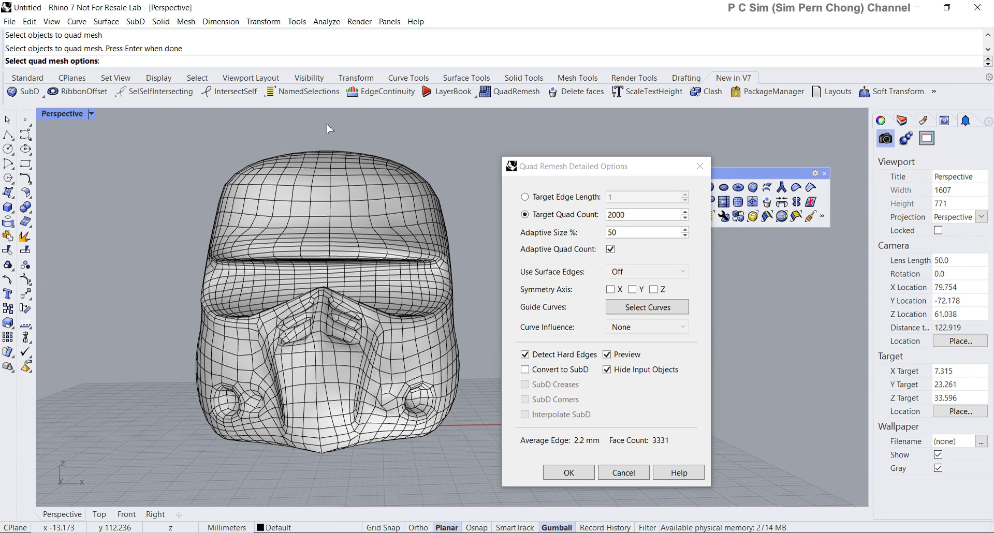
right_drag(326, 472, 351, 309)
scroll(352, 321, up, 3)
scroll(341, 321, down, 3)
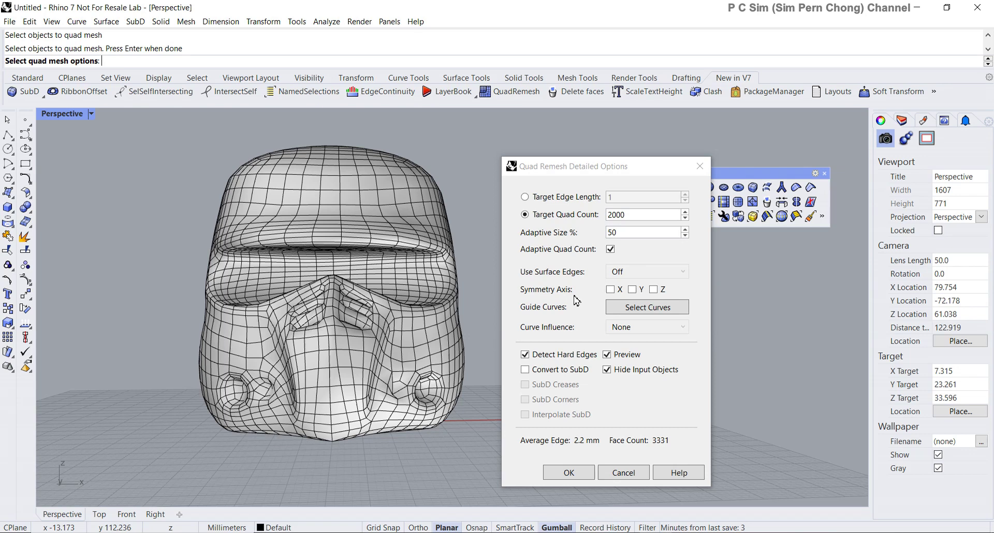
click(632, 290)
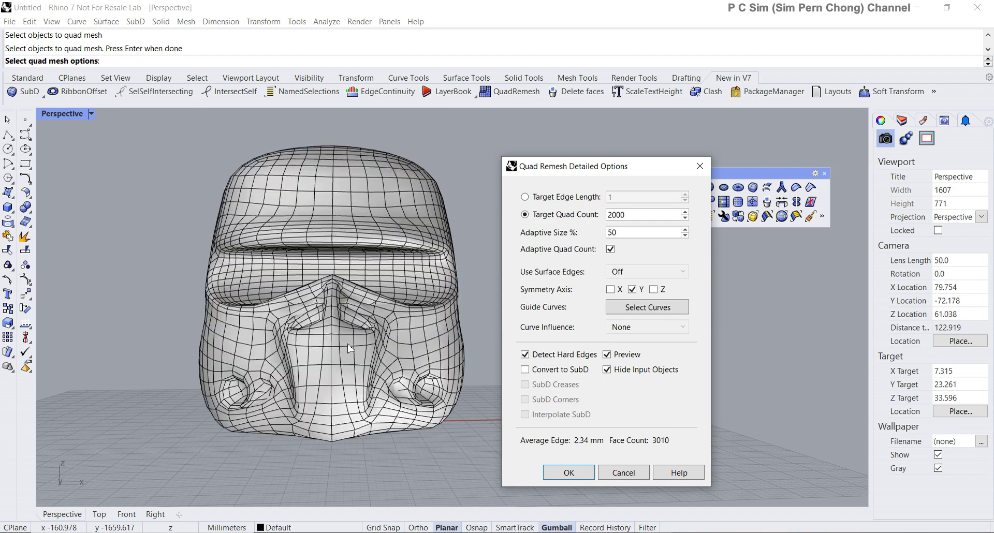
scroll(348, 348, up, 5)
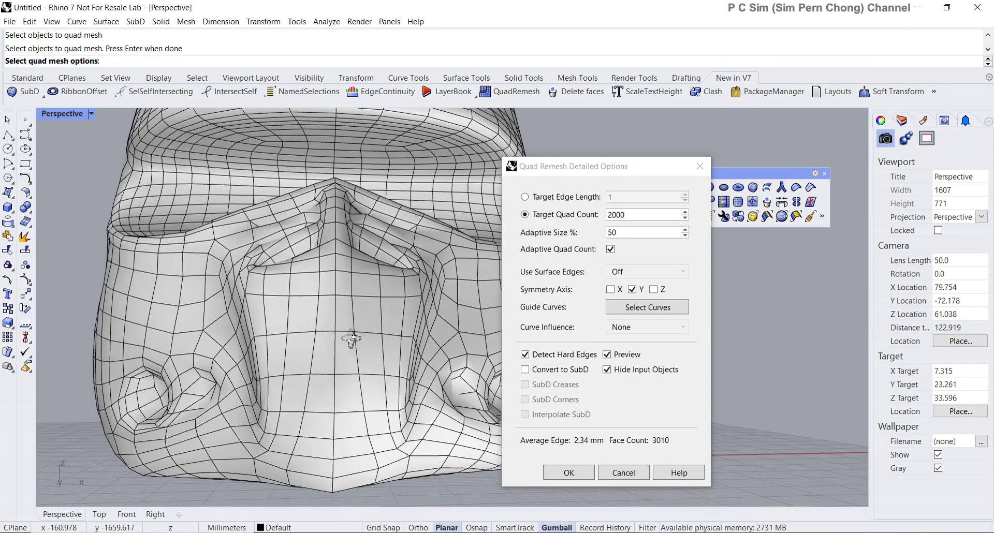
scroll(351, 340, down, 5)
scroll(382, 328, up, 5)
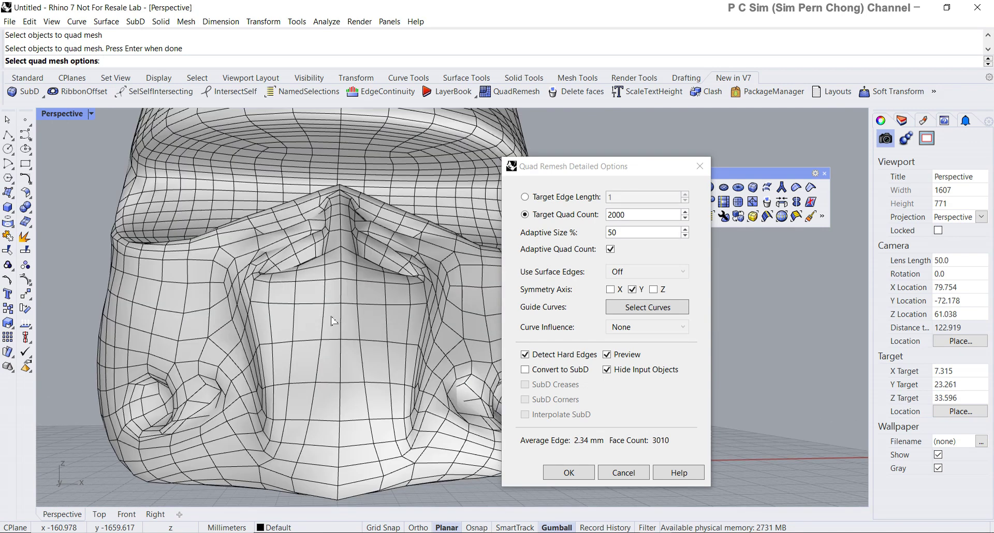
scroll(398, 321, down, 4)
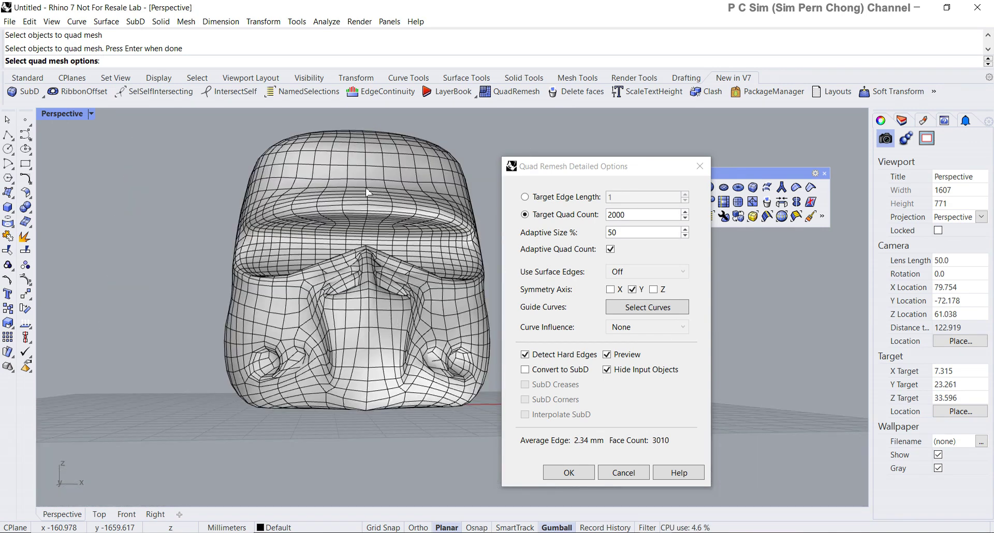
right_drag(421, 374, 489, 376)
scroll(492, 372, up, 3)
scroll(439, 357, down, 3)
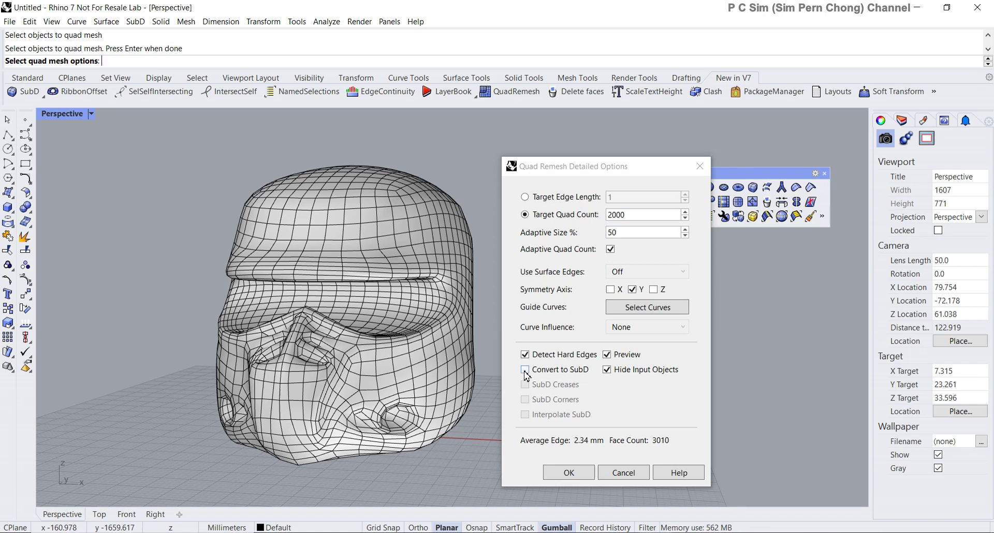
Turn on Convert to SubD and off Hide Input Objects, then orbit the 3010-face preview.
click(525, 369)
right_drag(479, 356, 405, 357)
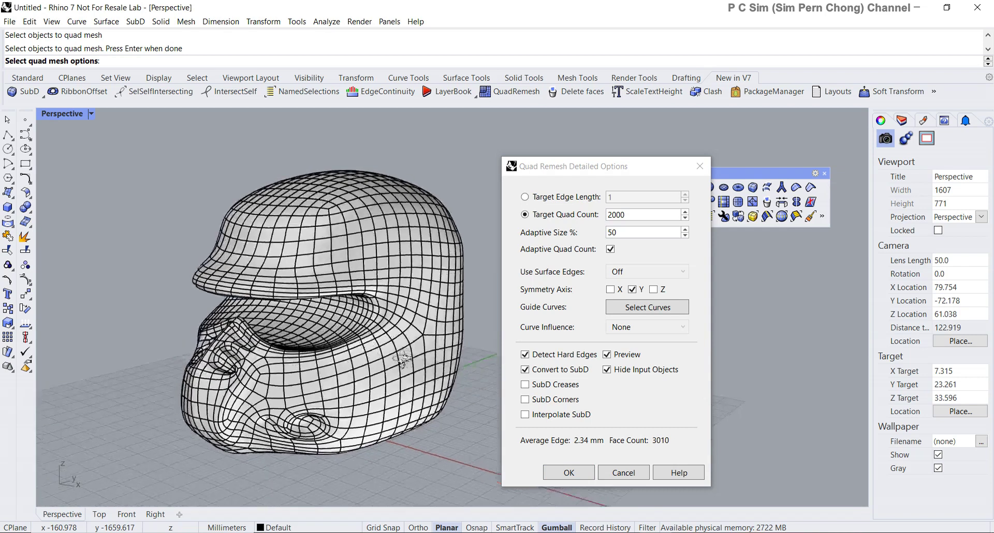
scroll(340, 326, up, 5)
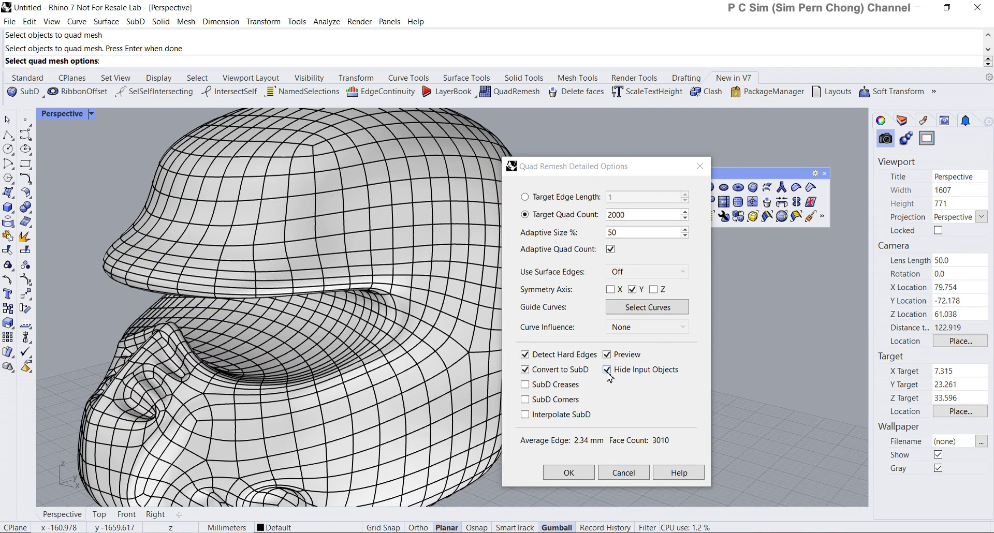
click(607, 370)
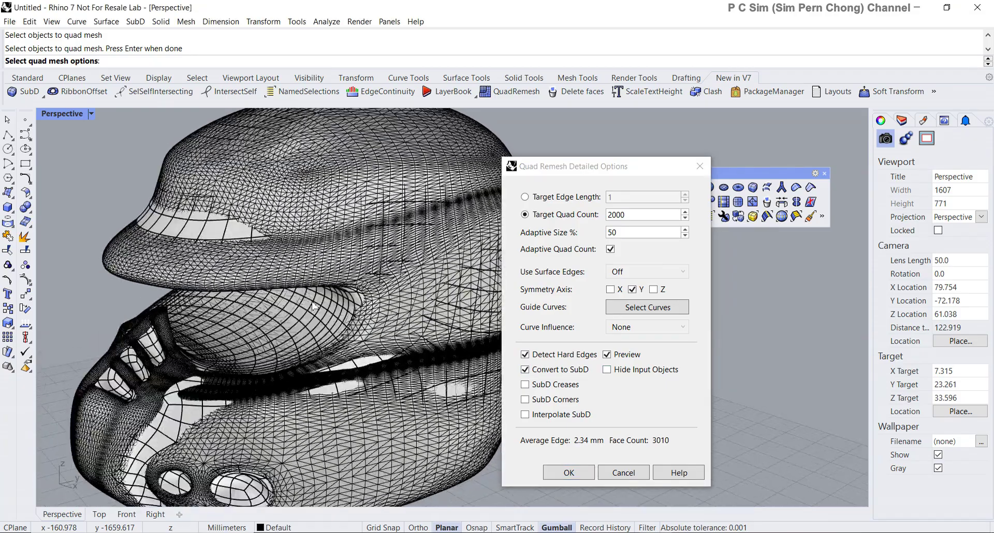
drag(554, 173, 611, 182)
mouse_move(377, 215)
right_down()
mouse_move(399, 209)
mouse_move(397, 231)
mouse_move(358, 228)
mouse_move(449, 218)
mouse_move(386, 228)
right_up()
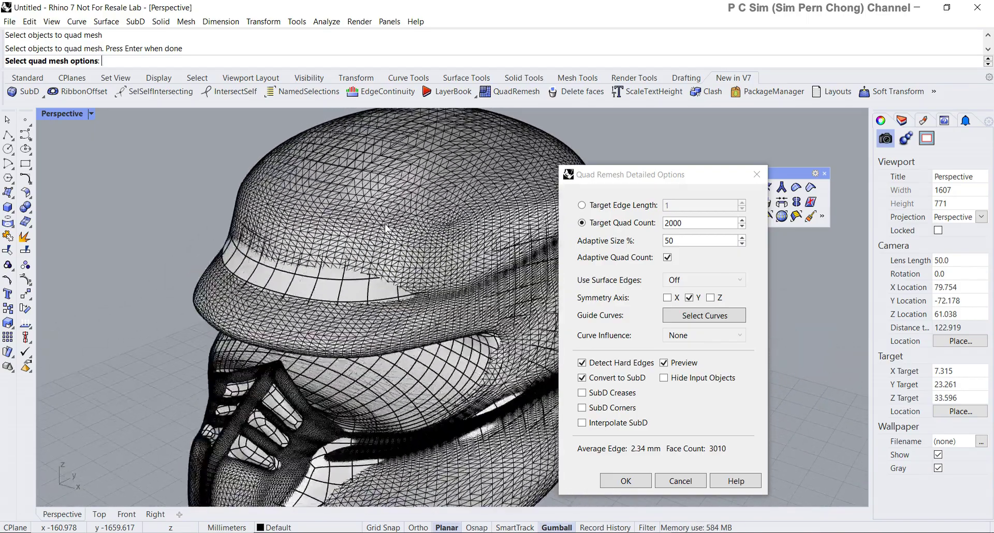
scroll(365, 230, up, 2)
scroll(373, 233, down, 5)
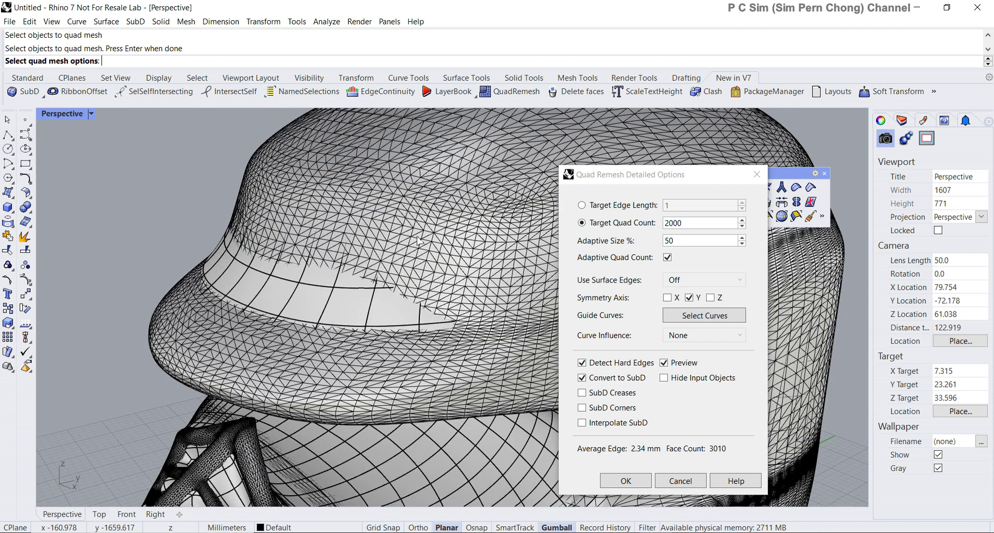
right_drag(418, 240, 301, 221)
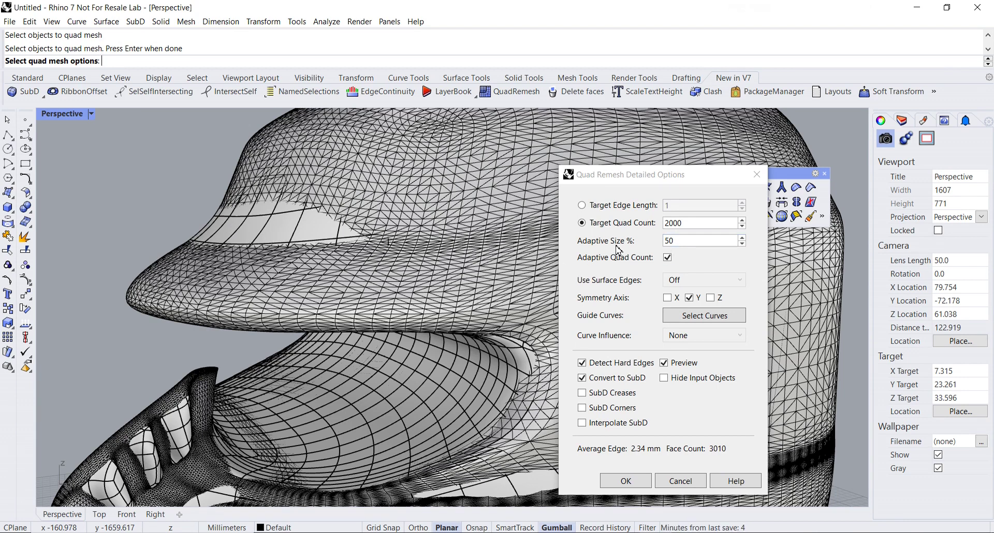
Set Adaptive Size to 90% and orbit to check the 4962-face preview.
double_click(667, 243)
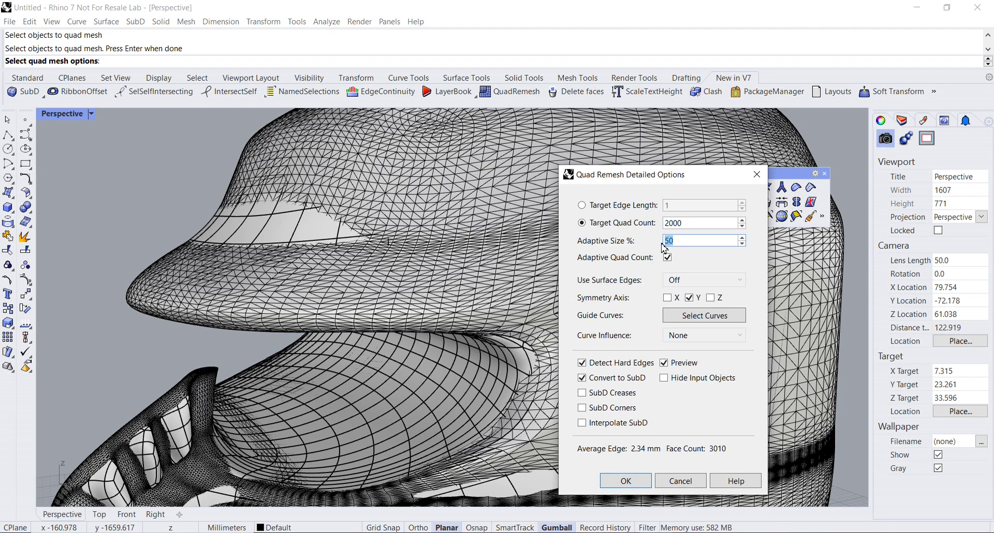
text(90)
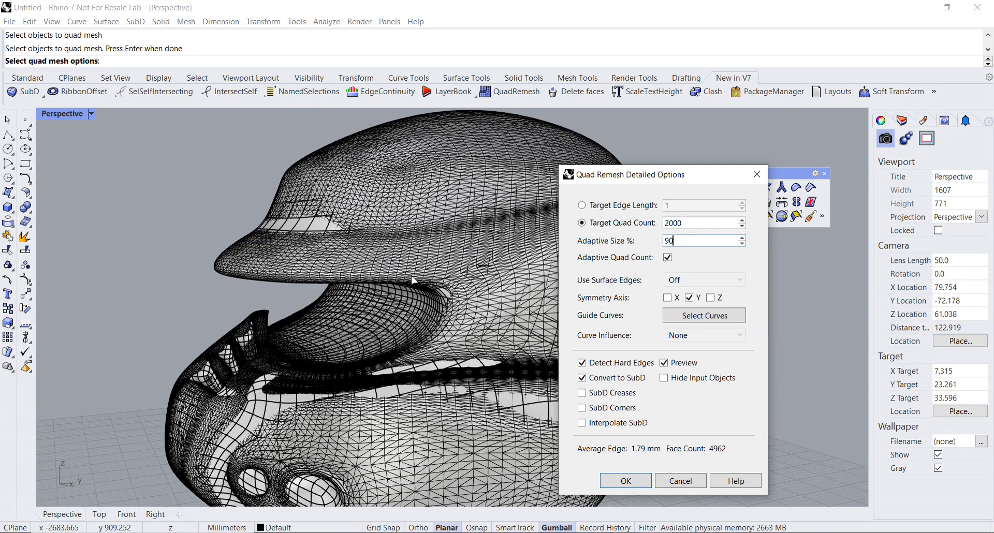
right_drag(412, 280, 271, 249)
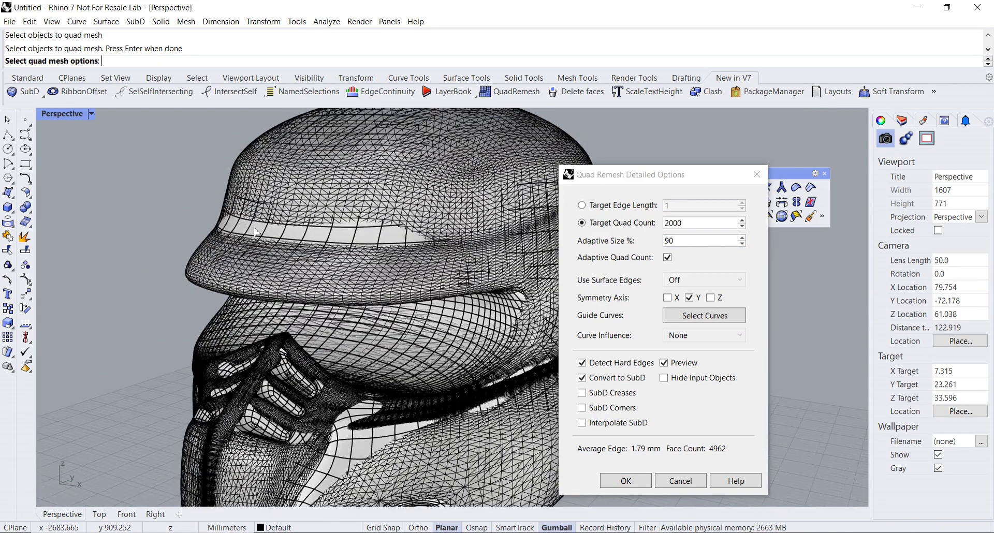
right_drag(420, 240, 370, 232)
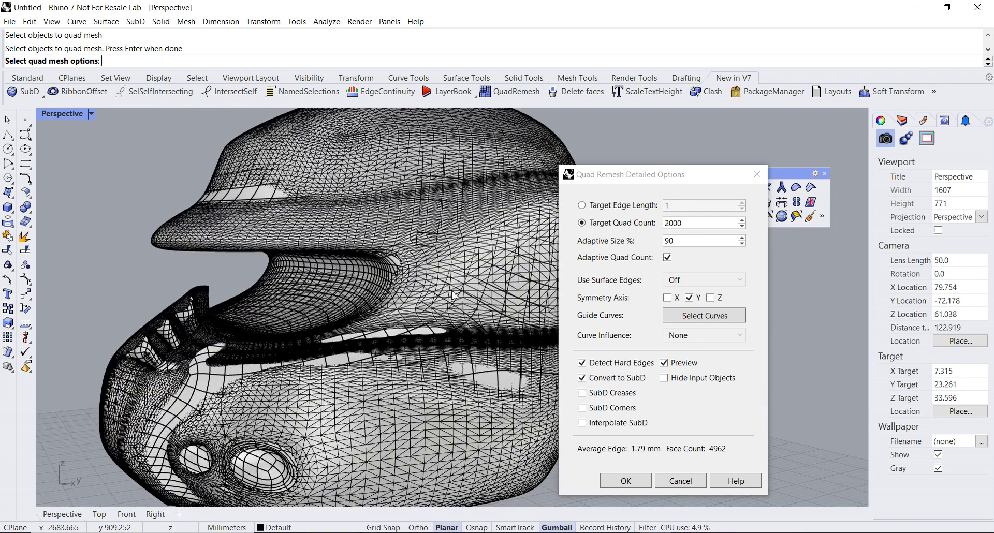
right_drag(449, 283, 400, 257)
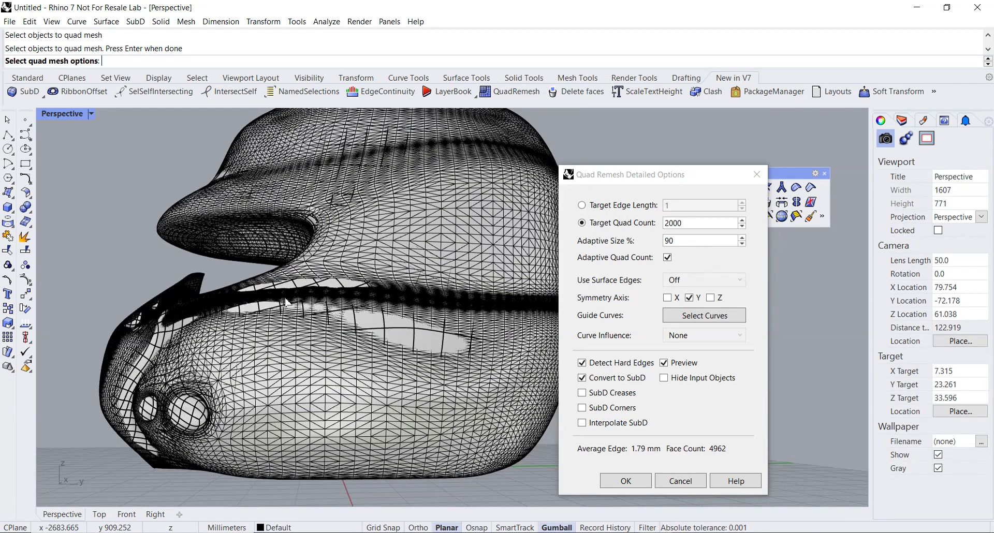
right_drag(241, 335, 292, 326)
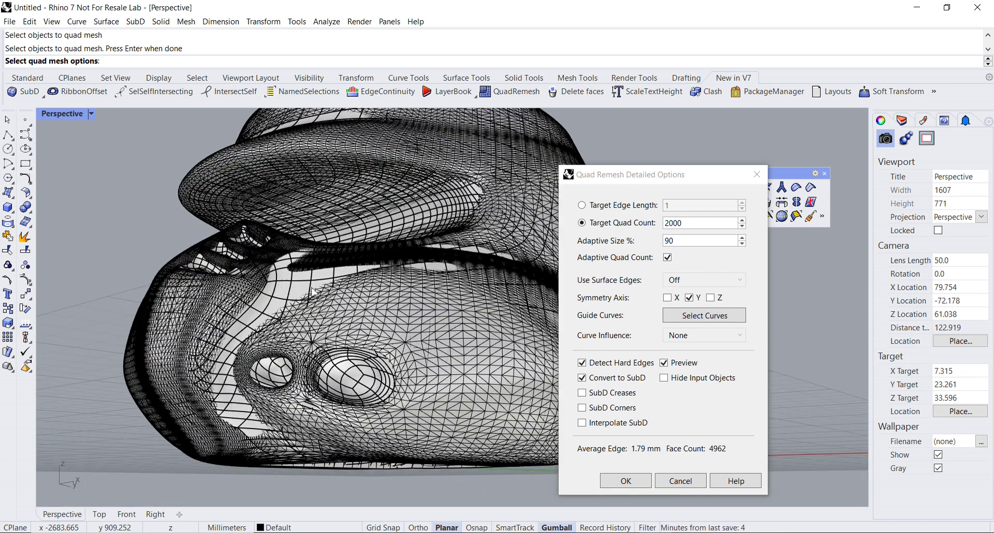
scroll(362, 296, down, 5)
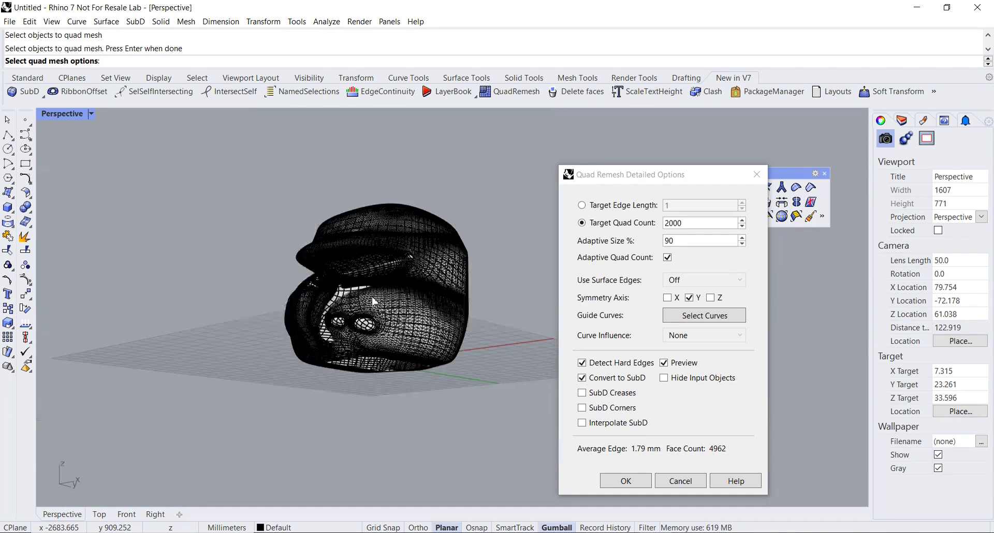
scroll(357, 281, up, 5)
right_drag(372, 289, 544, 376)
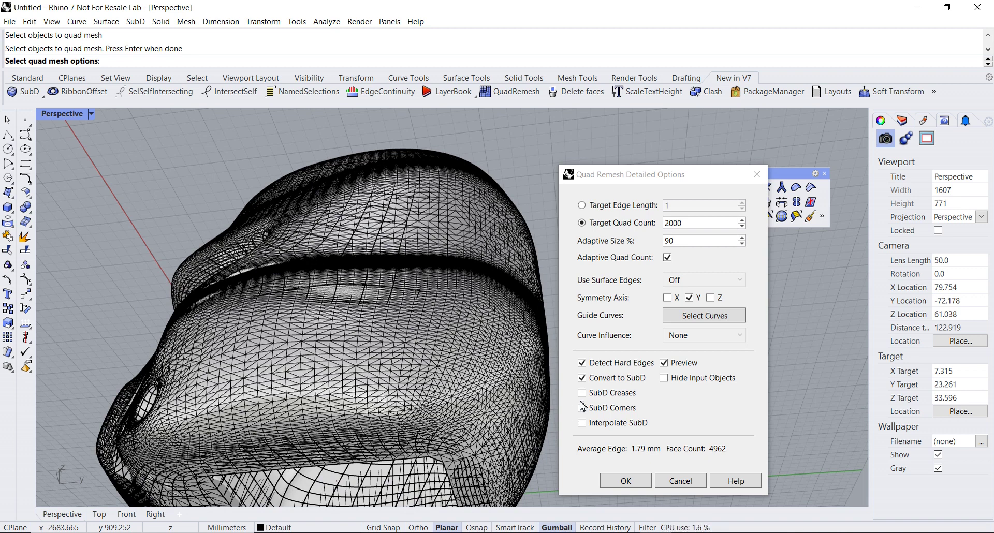
Enable SubD Creases, toggling them off and on to compare the preview.
click(582, 393)
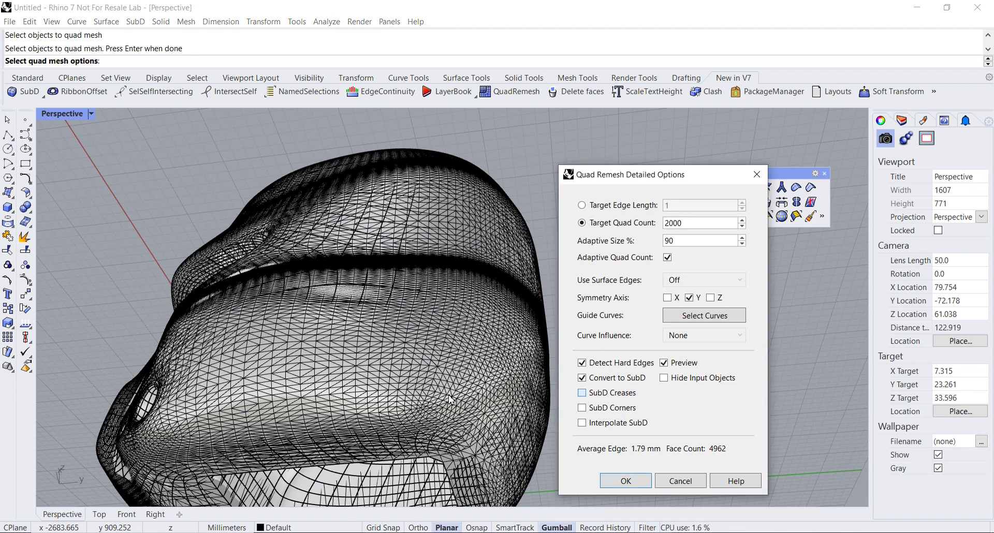
right_drag(414, 310, 316, 284)
scroll(306, 307, up, 3)
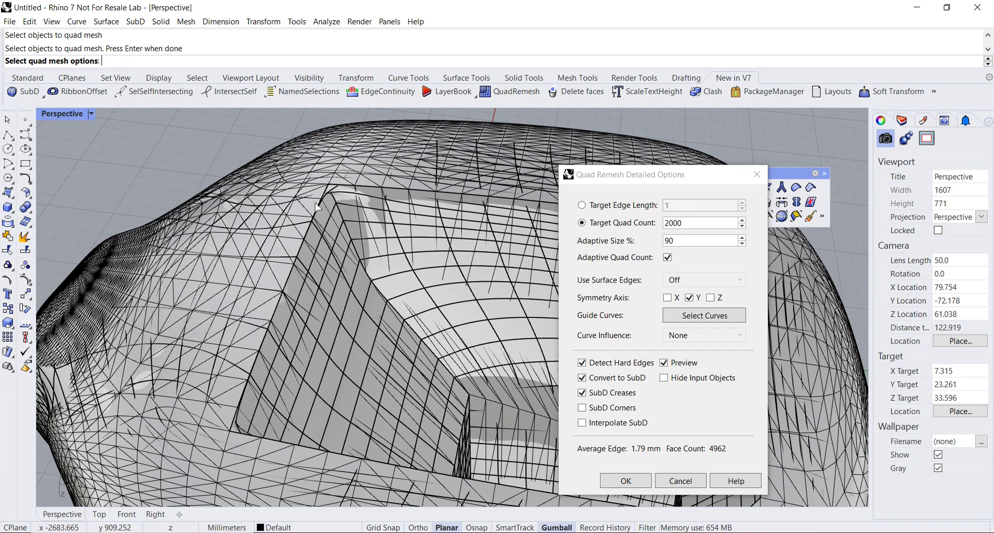
click(583, 394)
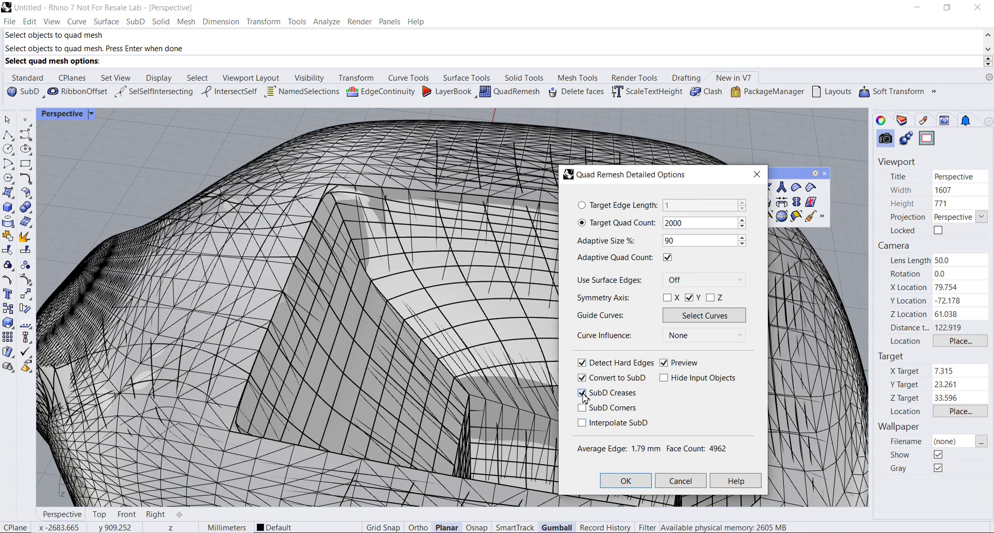
click(582, 393)
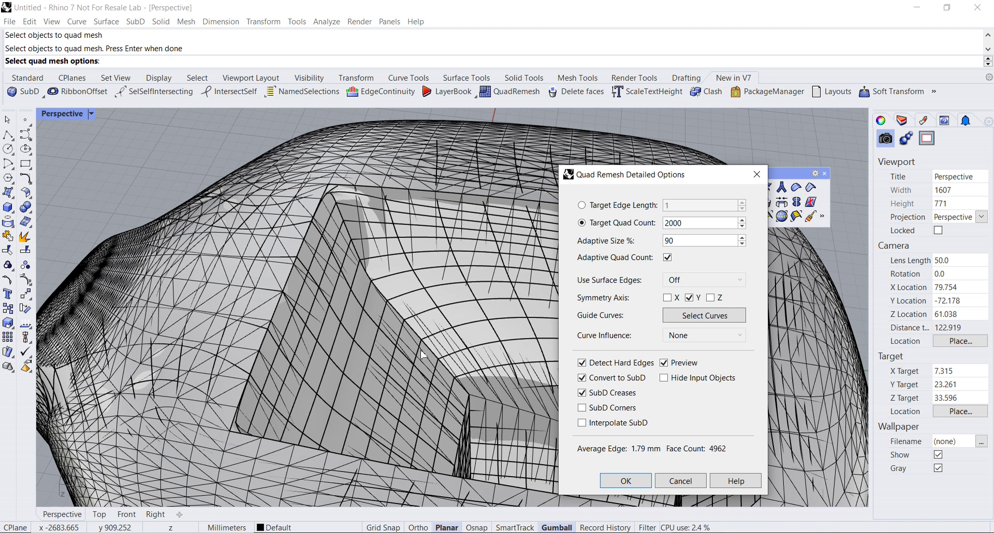
Enable SubD Corners and zoom out to review the 4962-face helmet.
click(582, 409)
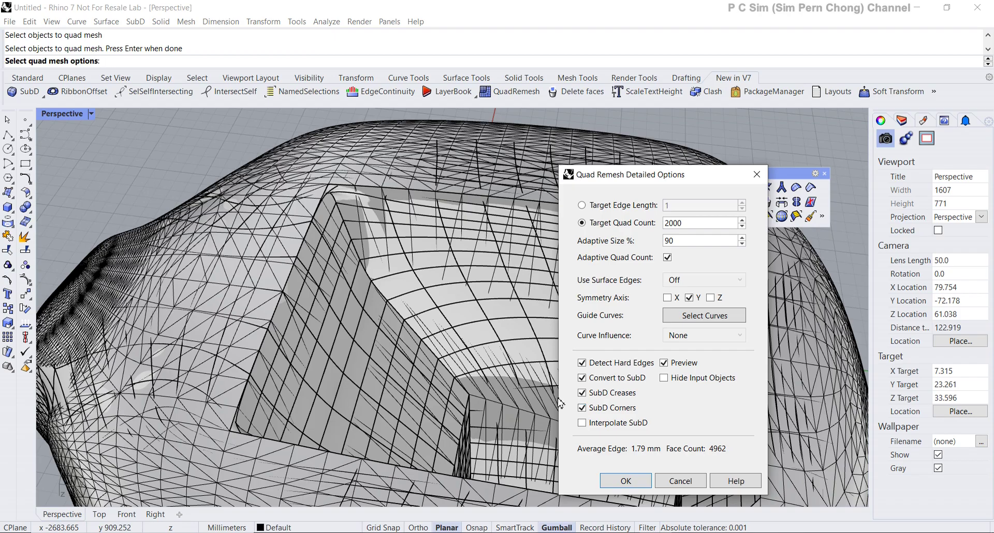
right_drag(451, 306, 458, 459)
scroll(440, 406, down, 5)
right_drag(443, 405, 452, 403)
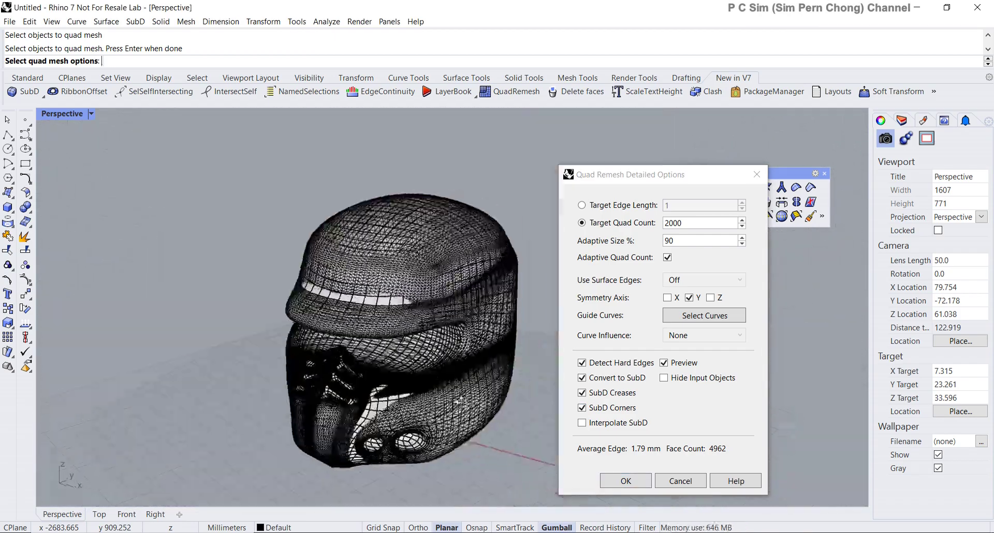
scroll(455, 401, up, 6)
scroll(456, 402, down, 5)
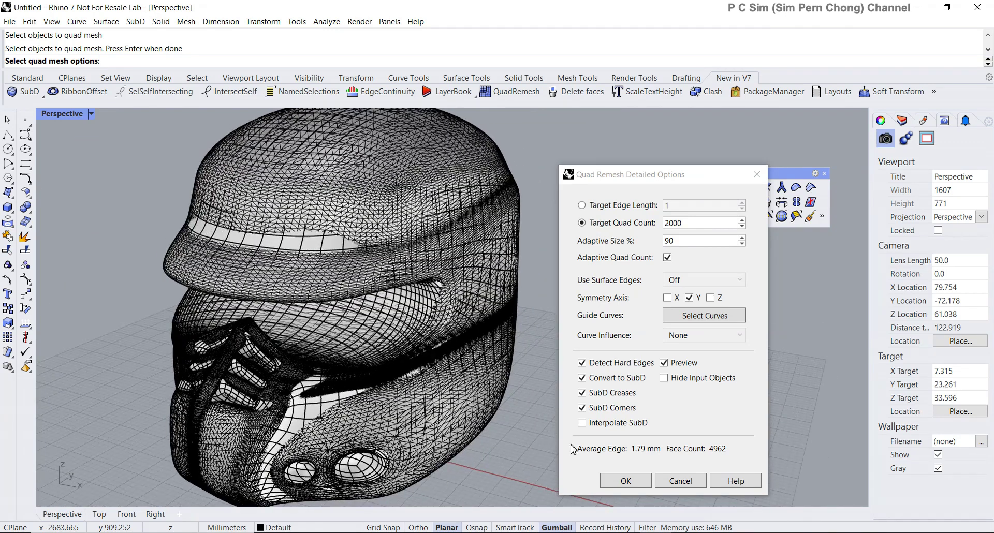
Confirm the remesh to create the 4962-face SubD helmet.
click(620, 484)
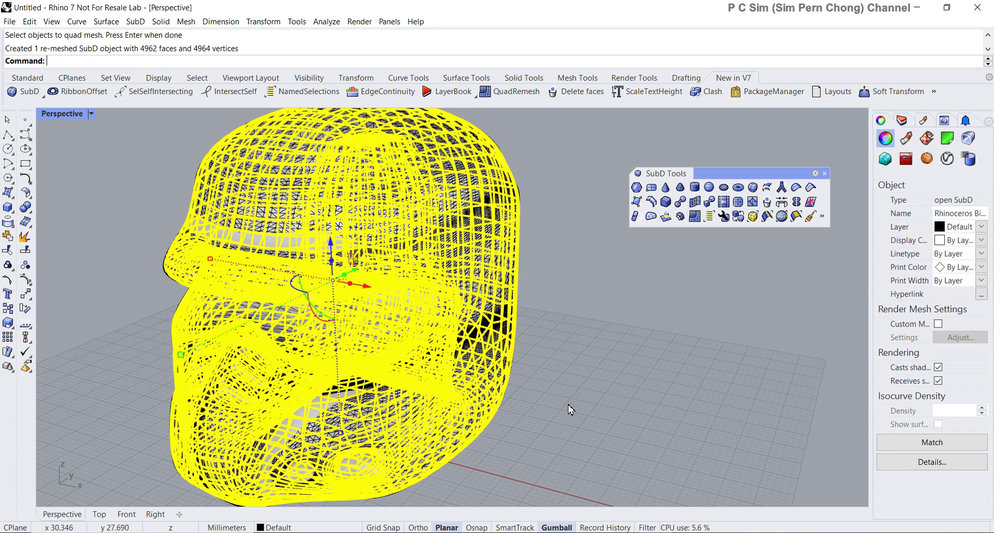
right_drag(570, 409, 516, 420)
click(557, 387)
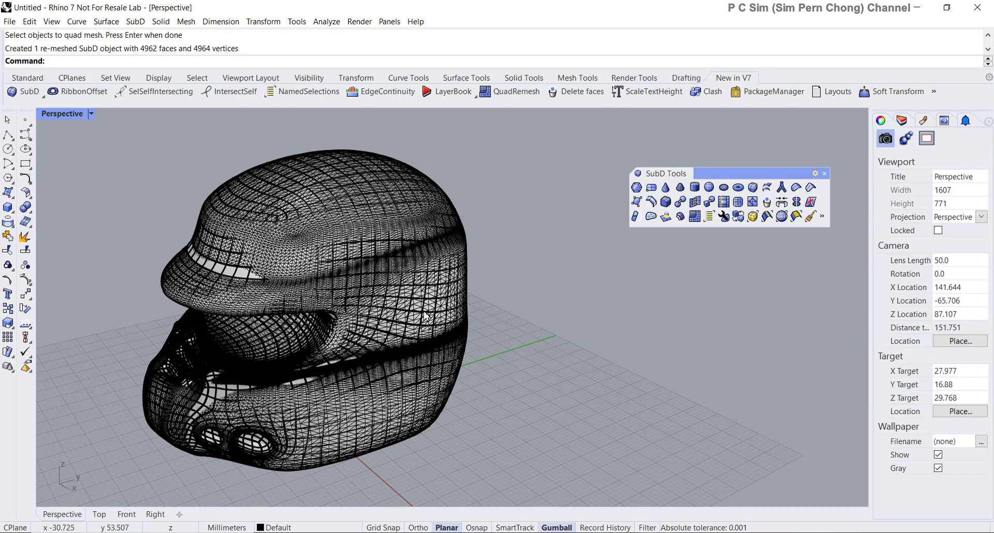
Drag the original scan mesh aside so both helmets show side by side.
click(413, 313)
drag(412, 311, 642, 300)
click(540, 404)
right_drag(541, 404, 553, 385)
scroll(553, 386, down, 5)
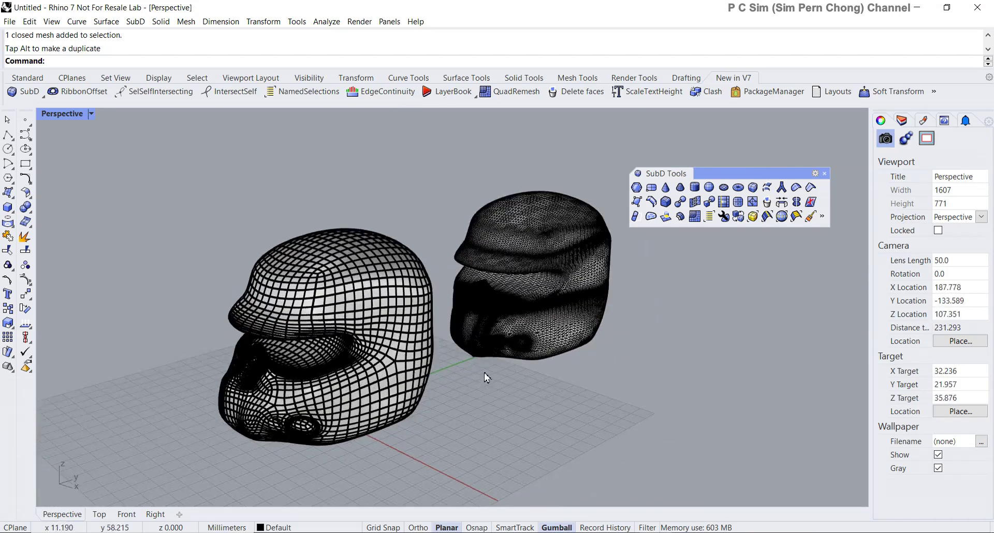
Set the Perspective view to Rendered and move the SubD Tools palette to the lower right.
click(67, 115)
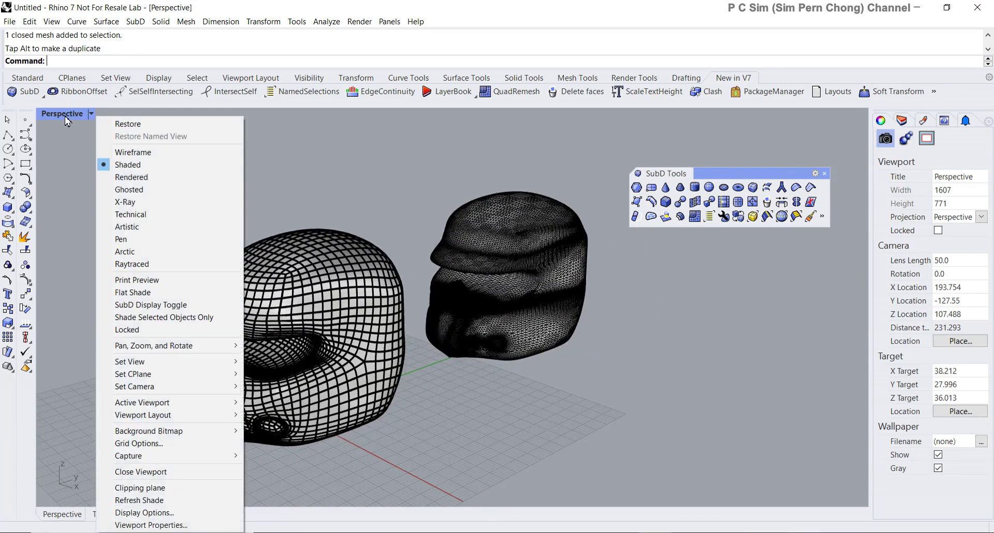
click(133, 181)
right_drag(155, 211, 206, 200)
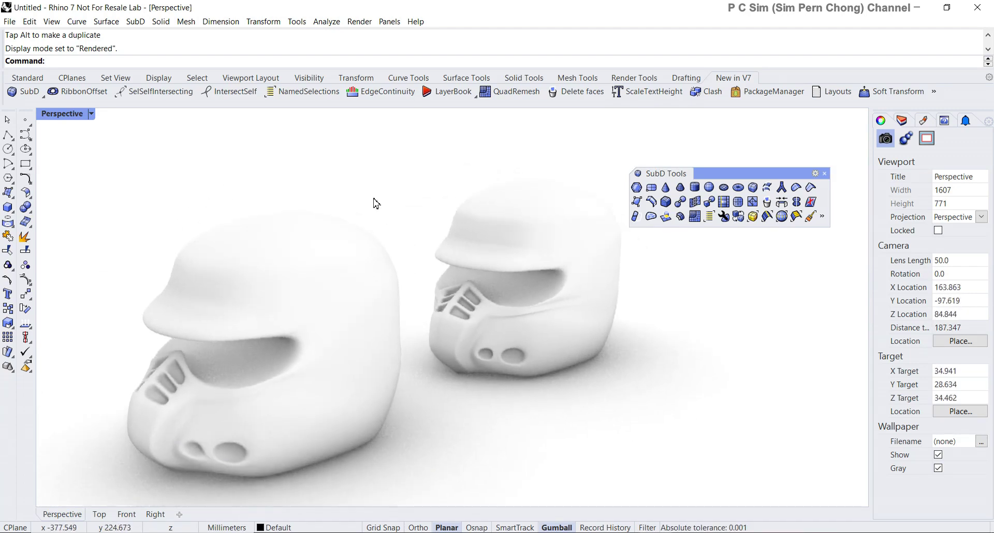
drag(713, 175, 745, 428)
right_drag(605, 345, 637, 349)
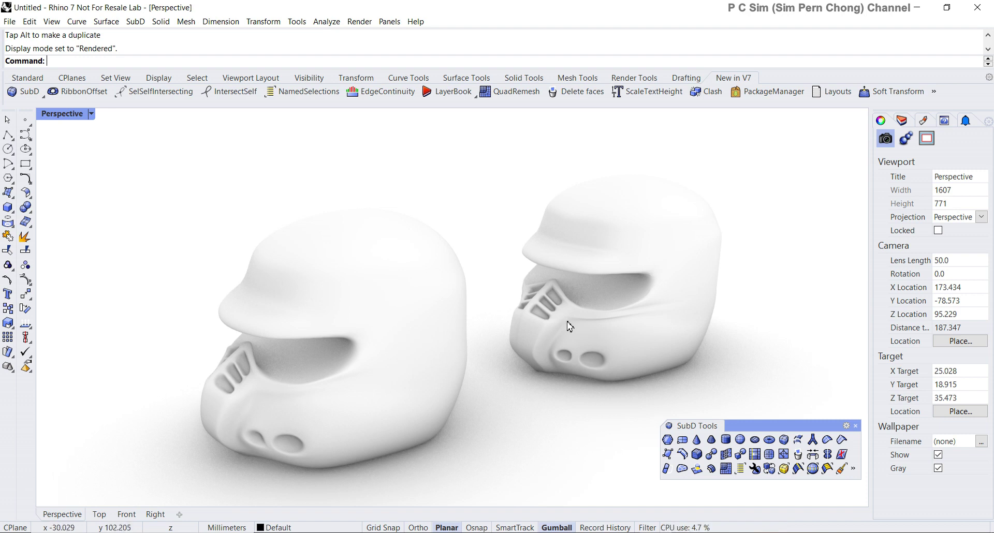
Switch Perspective to Wireframe display and reframe the view so the helmets sit higher.
click(77, 115)
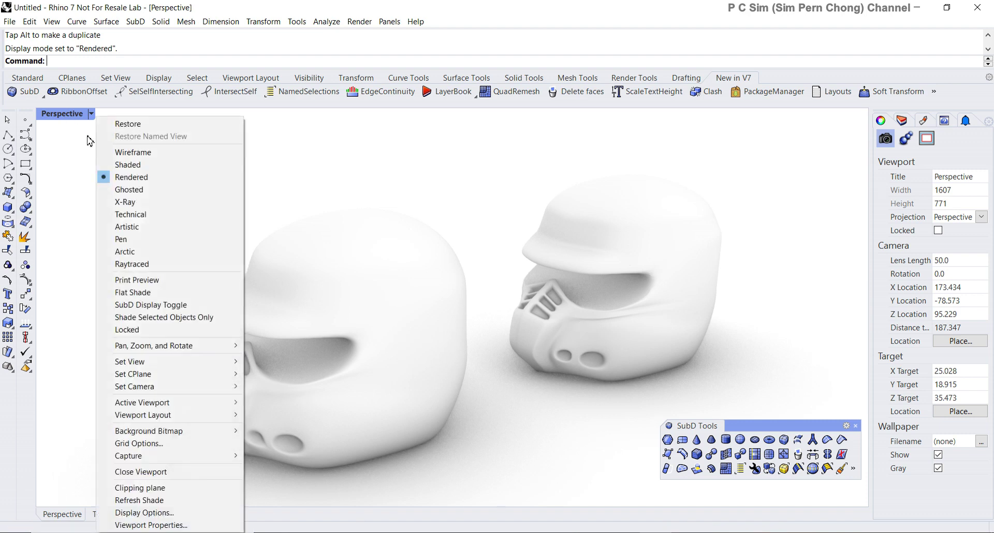
click(115, 152)
right_drag(119, 150, 156, 169)
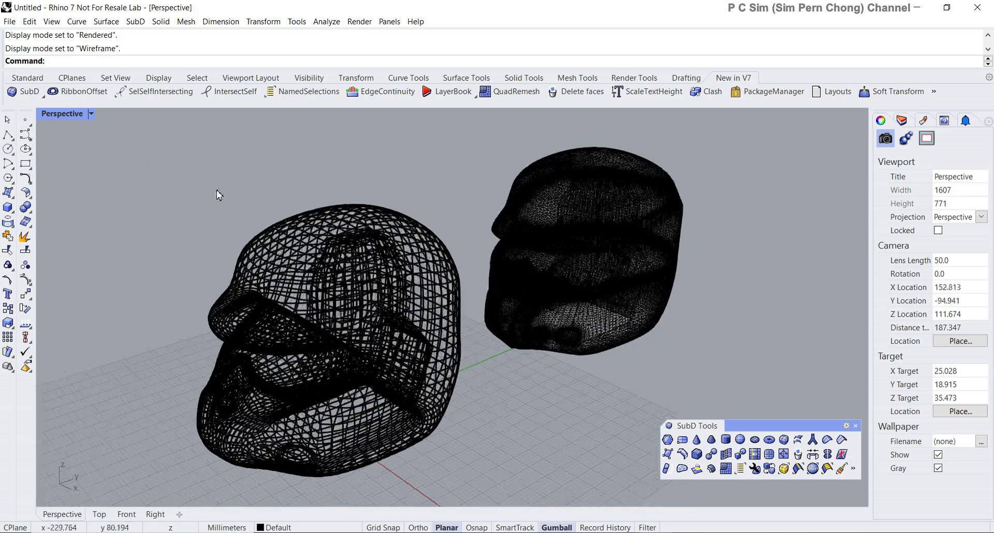
scroll(249, 205, up, 3)
scroll(247, 205, down, 5)
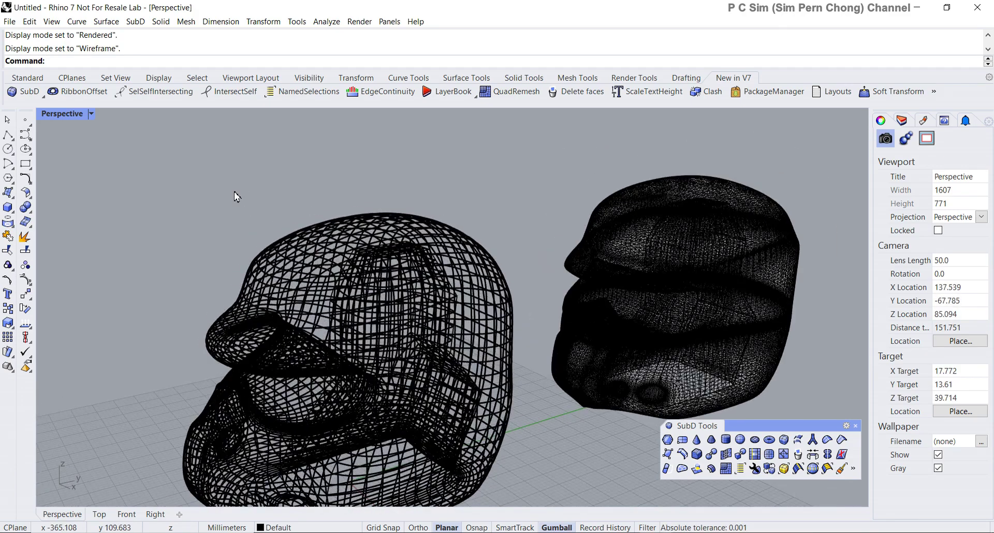
scroll(254, 210, up, 4)
scroll(255, 211, down, 2)
shift+right_drag(253, 211, 254, 193)
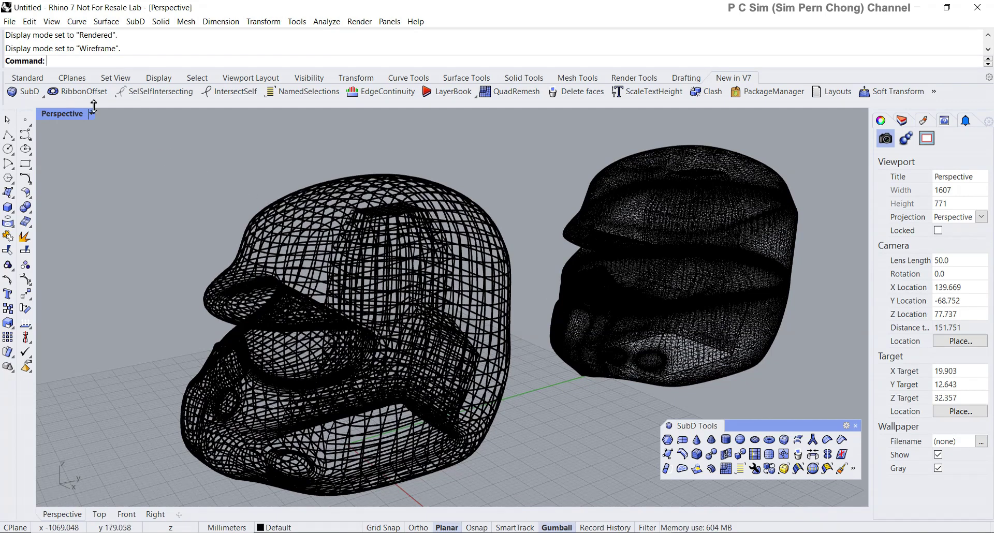
Convert the left SubD helmet to NURBS with ToNURBS, using DeleteInputObjects=Yes.
text(tonurbs)
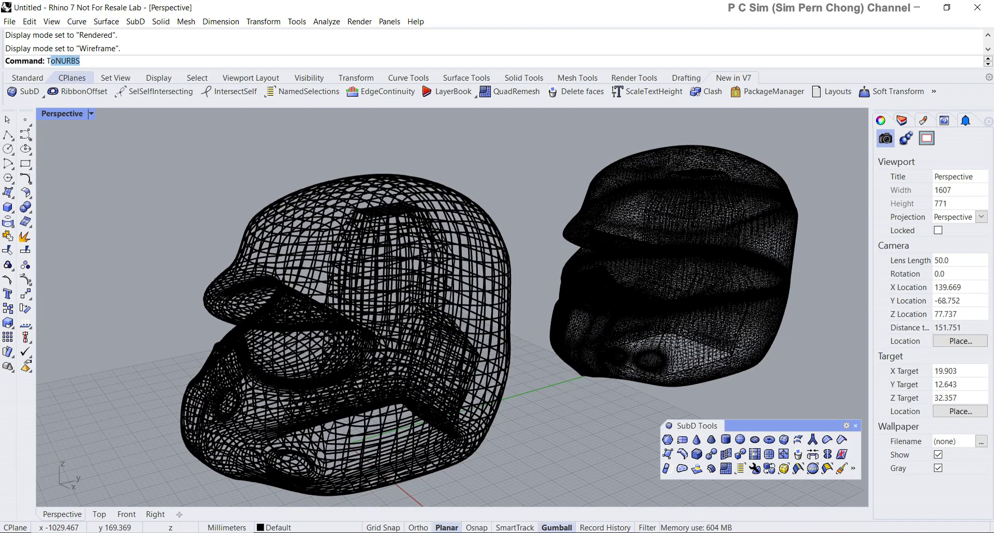
key(Return)
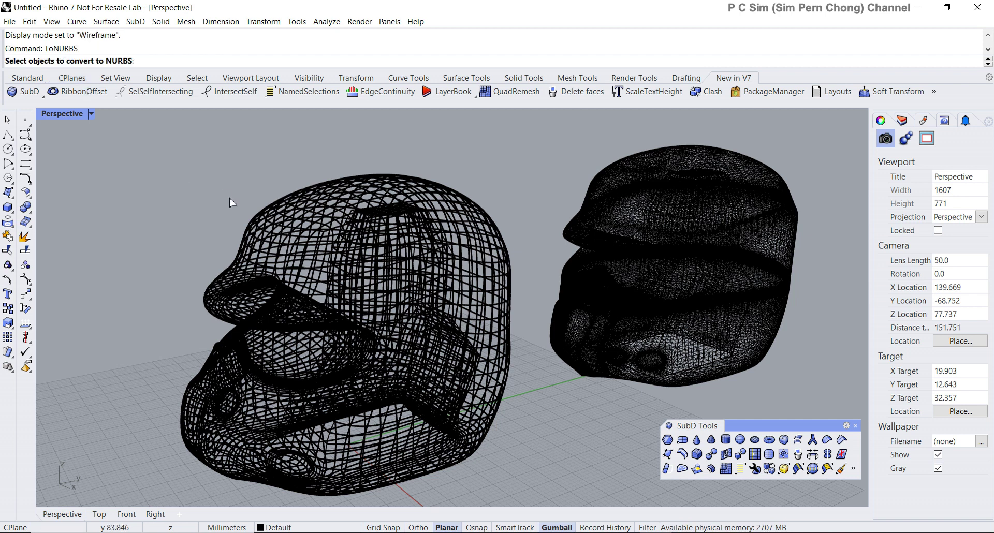
click(261, 221)
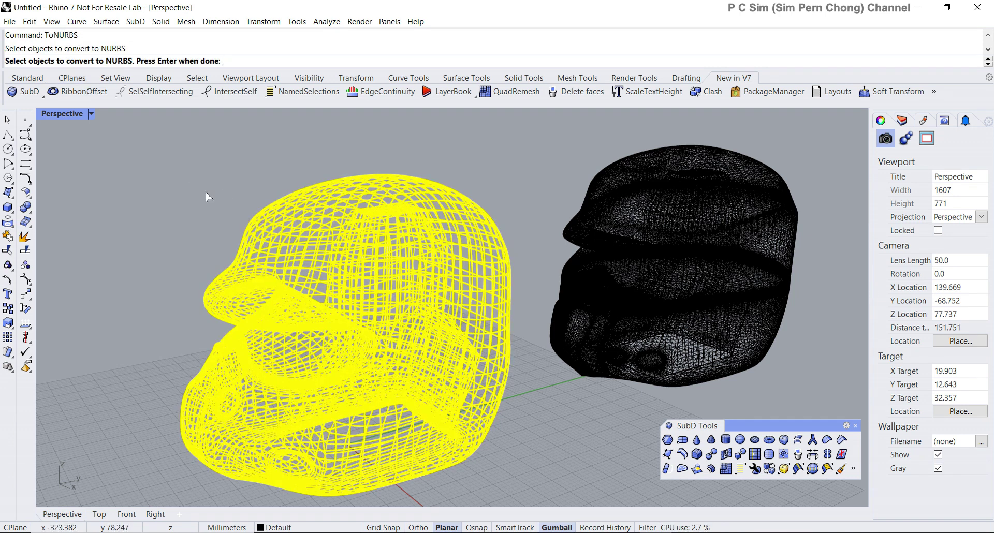
key(Return)
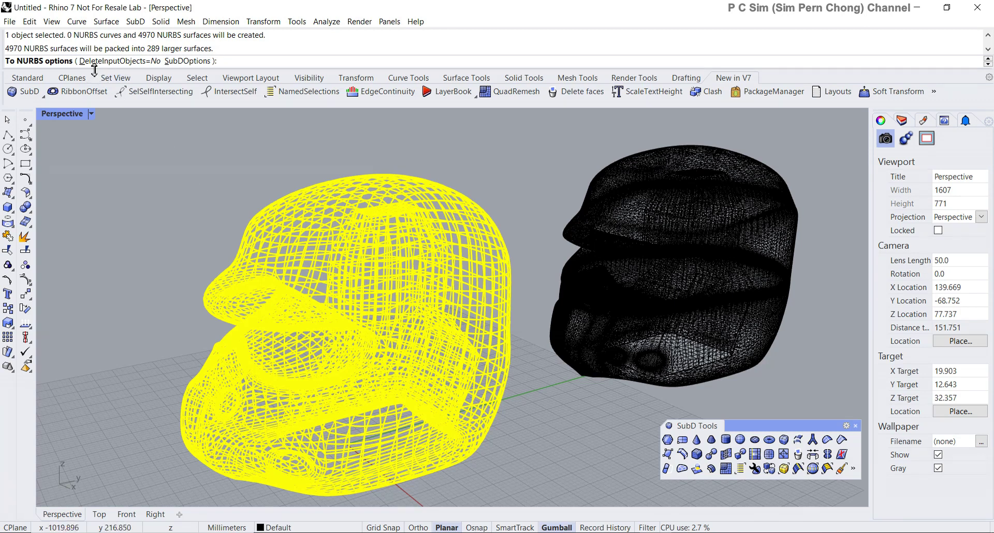
click(128, 62)
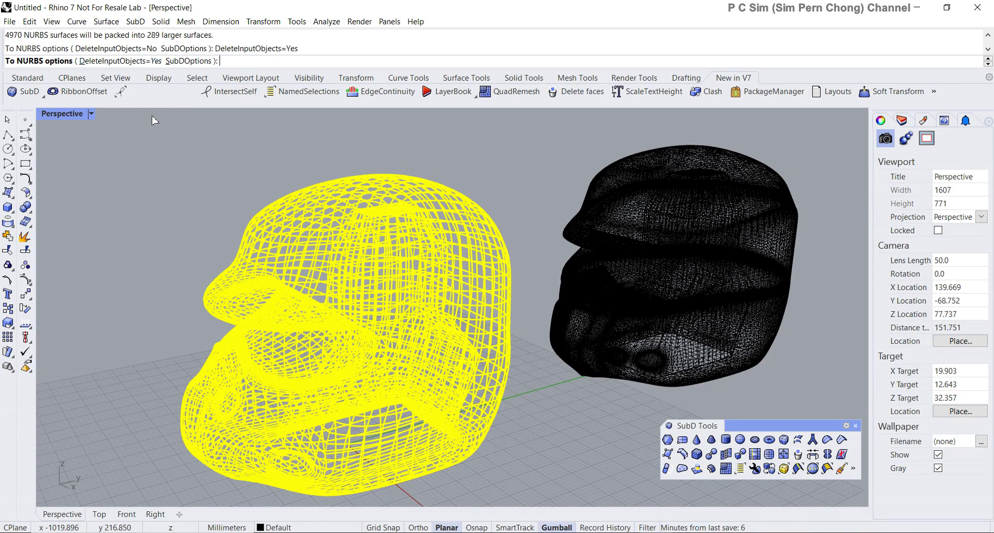
key(Return)
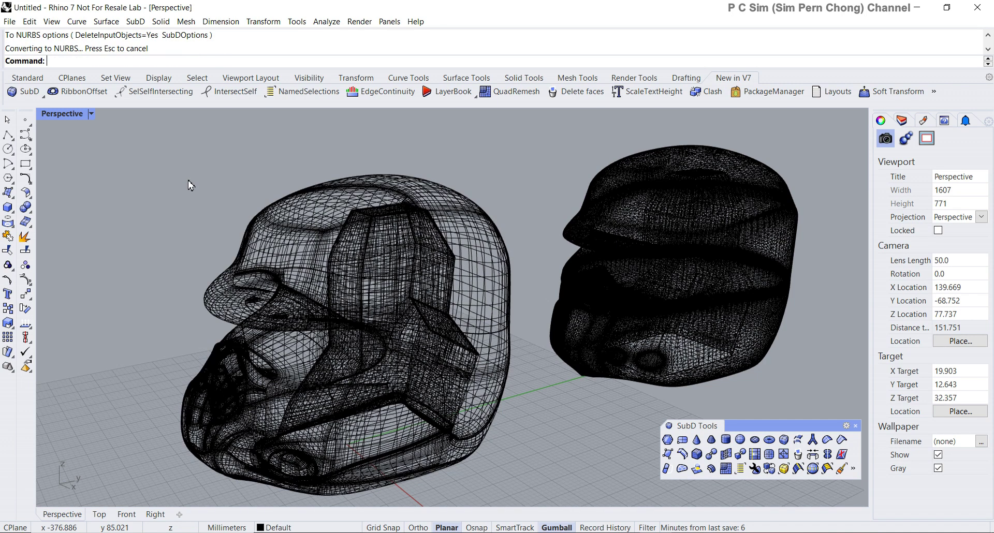
Switch to Shaded display, confirm the helmet is a closed polysurface, then orbit to a frontal view.
click(72, 113)
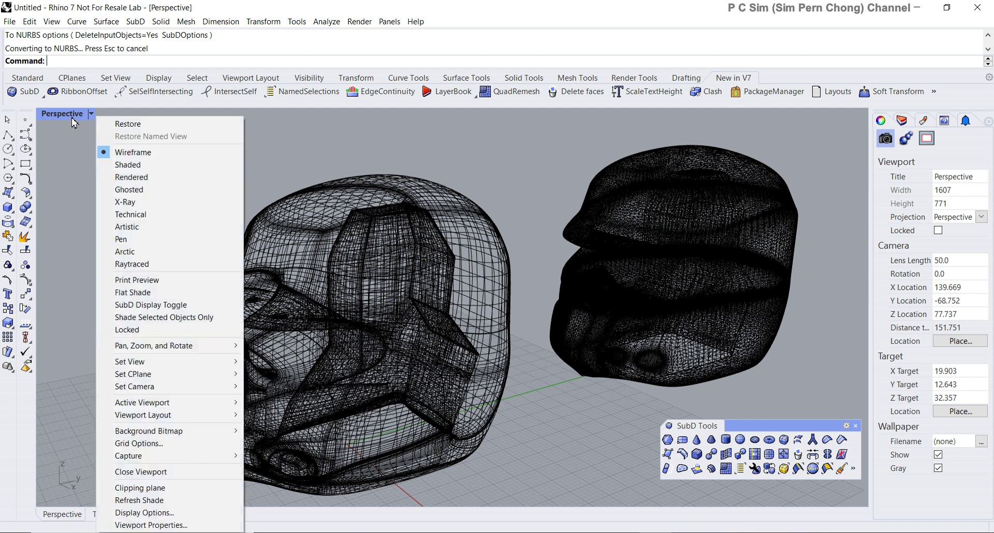
click(128, 166)
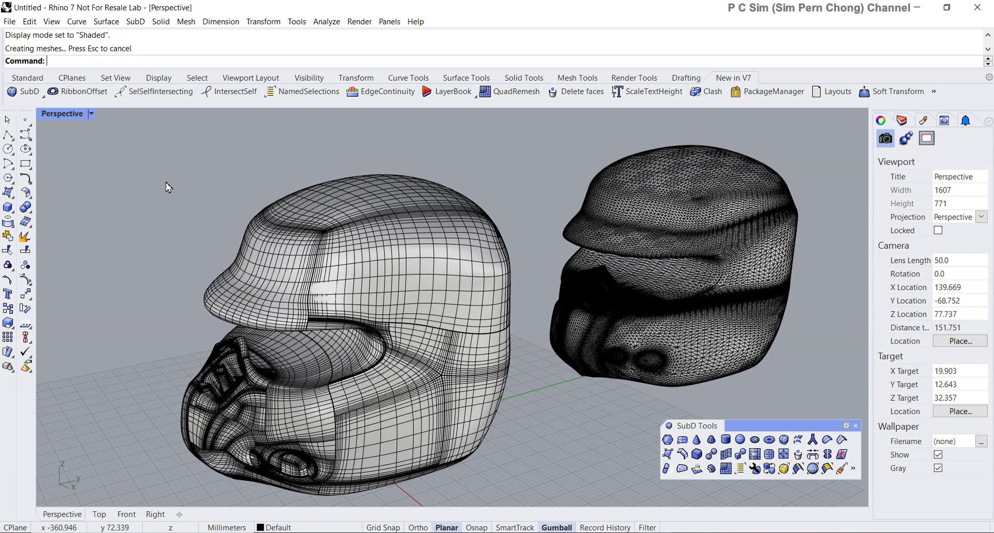
click(308, 233)
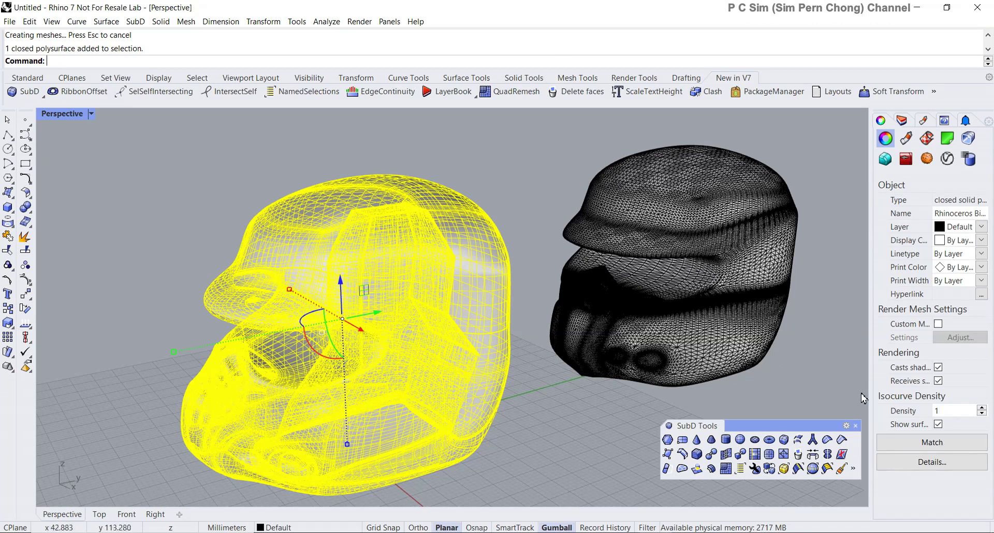
click(570, 404)
right_drag(570, 404, 553, 373)
scroll(565, 389, up, 3)
scroll(553, 373, down, 3)
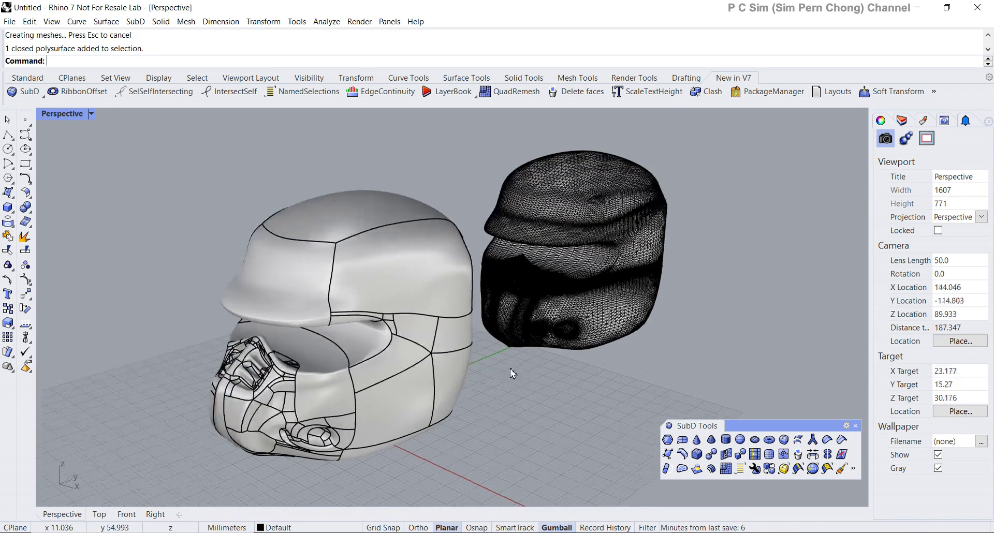
Apply the Environment Map surface analysis to both window-selected helmets.
click(326, 21)
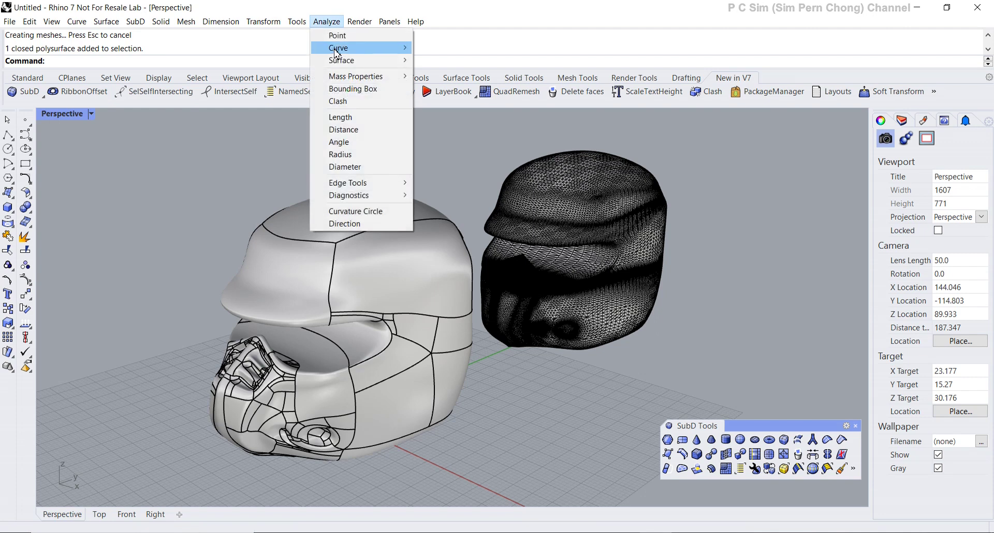
mouse_move(339, 60)
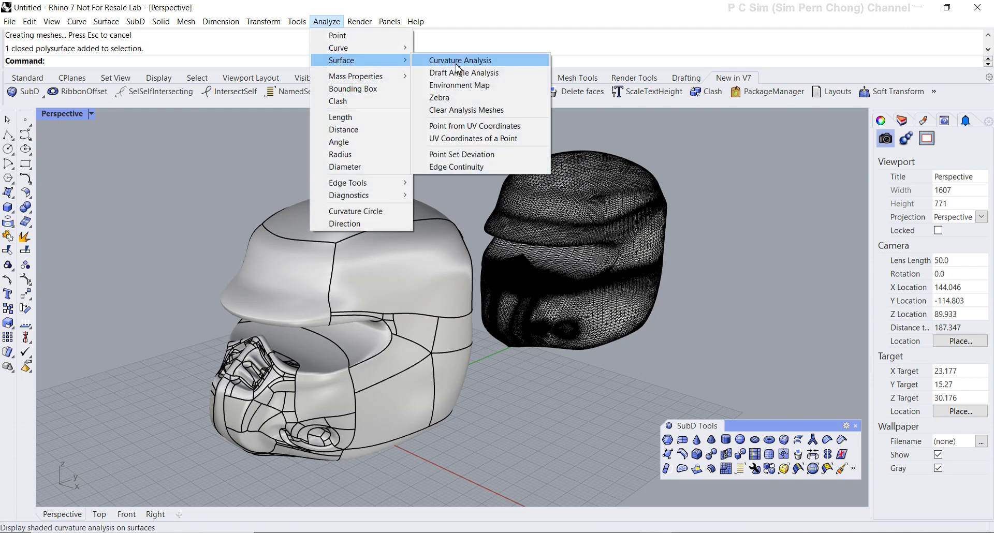
click(466, 91)
right_drag(466, 92, 200, 138)
drag(173, 124, 802, 482)
key(Return)
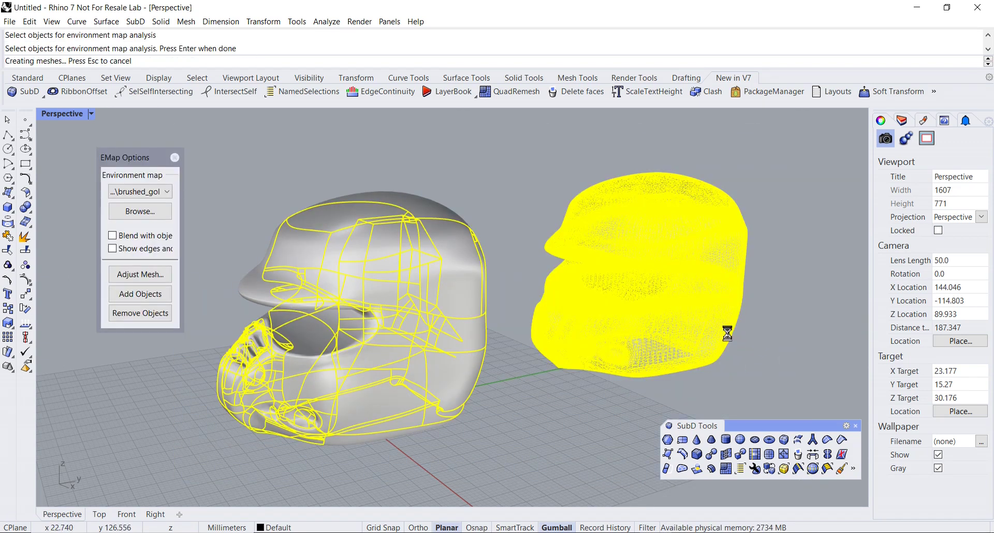
Orbit around the gold-mapped helmets to inspect their surface reflections.
right_drag(533, 244, 489, 220)
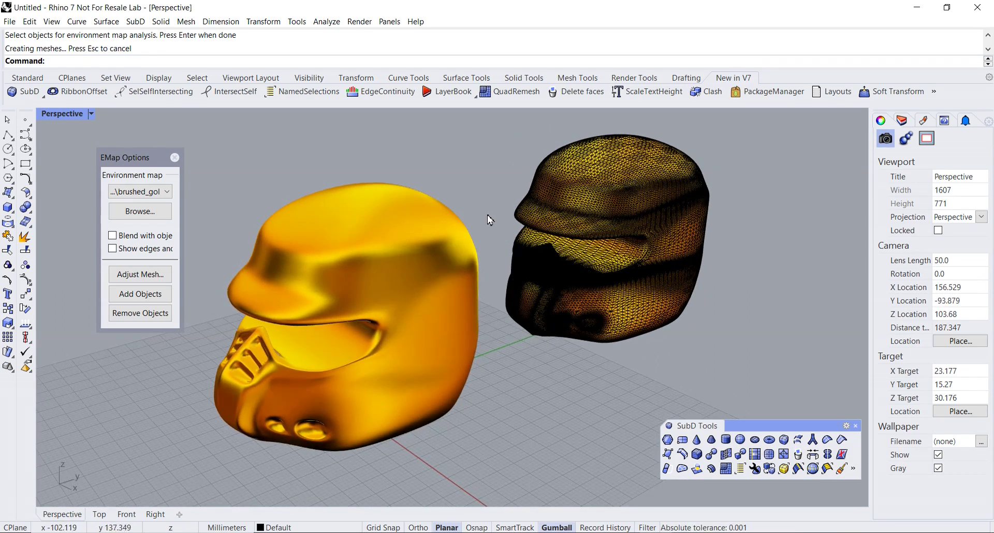
mouse_move(490, 220)
right_down()
mouse_move(489, 210)
mouse_move(421, 210)
mouse_move(470, 215)
mouse_move(428, 202)
mouse_move(435, 191)
mouse_move(475, 192)
mouse_move(504, 198)
mouse_move(486, 217)
mouse_move(509, 219)
right_up()
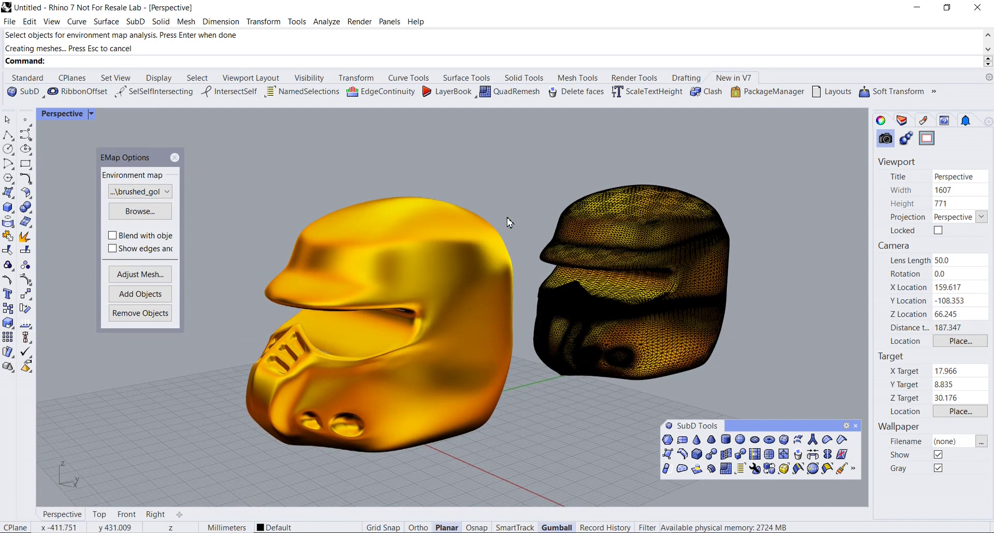
key(Home)
key(End)
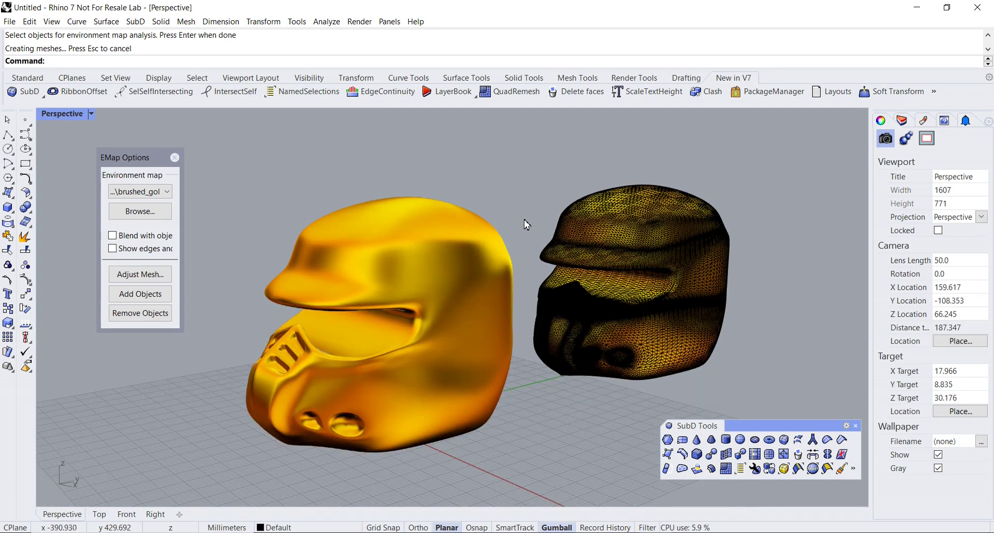
right_drag(500, 220, 479, 227)
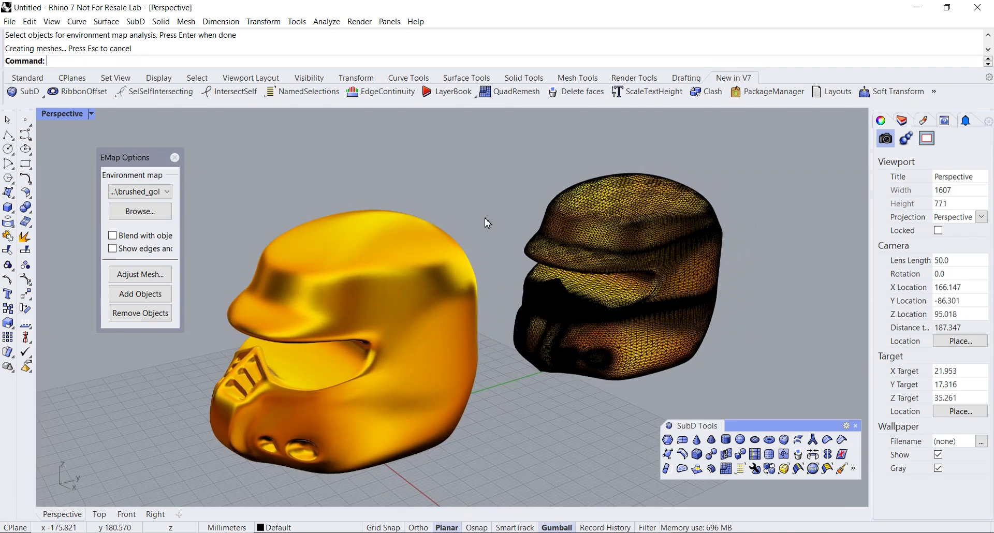